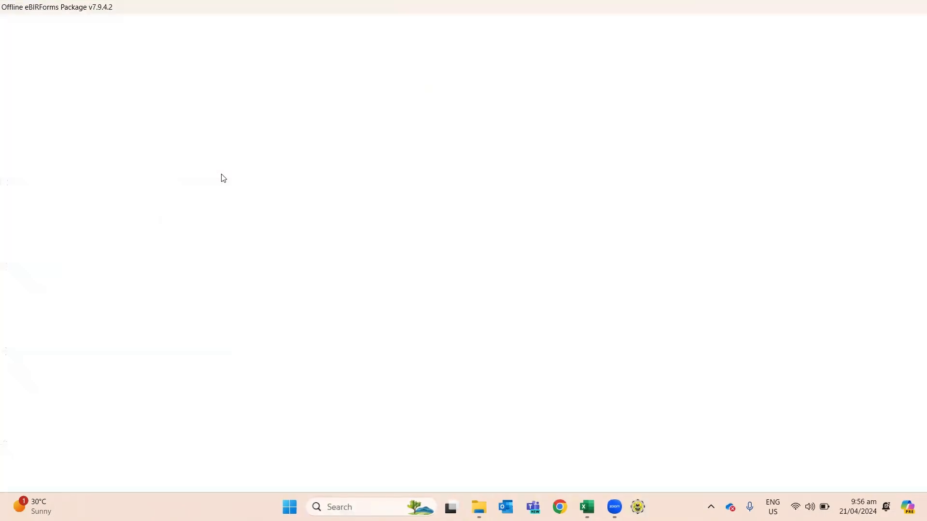
Step: Show the Windows desktop with Win+D, hiding the blank package window
key(super+d)
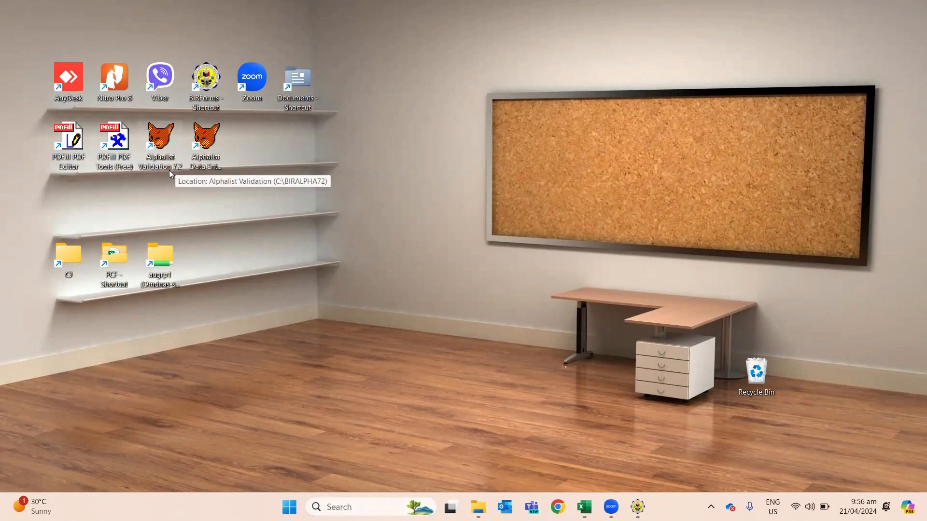
Step: Select the two Alphalist desktop shortcuts and put the cursor in the Registered Name field
drag(154, 178, 236, 131)
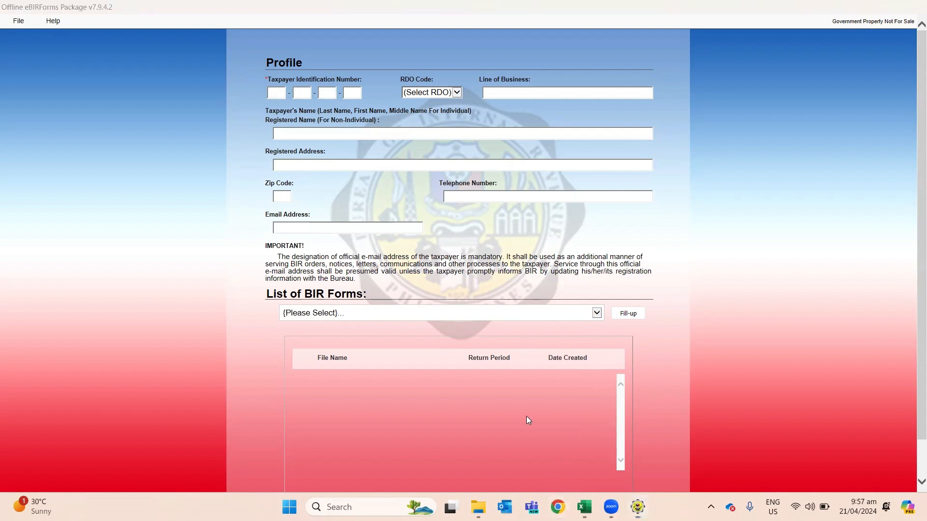
click(287, 128)
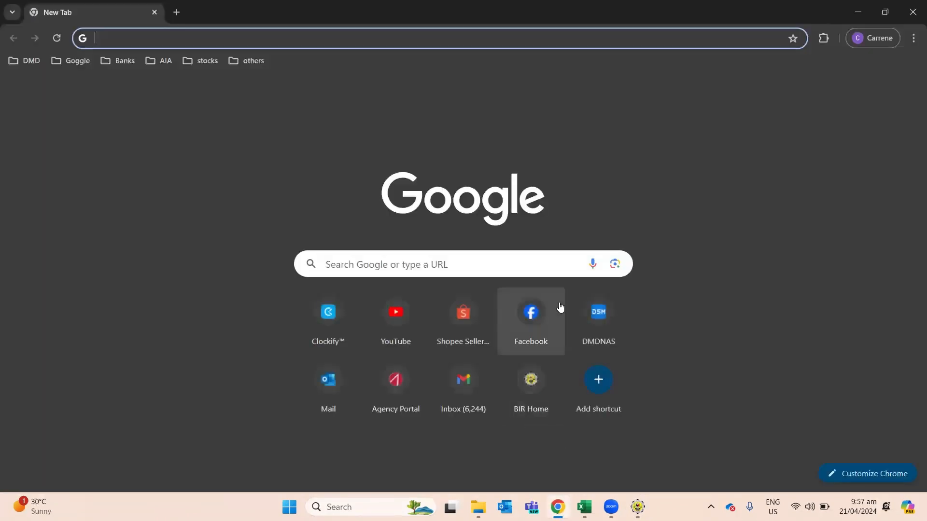
Step: Browse bir.gov.ph via I want to… > Use BIR eServices to the eBIRForms page, then return to the package
text(bir)
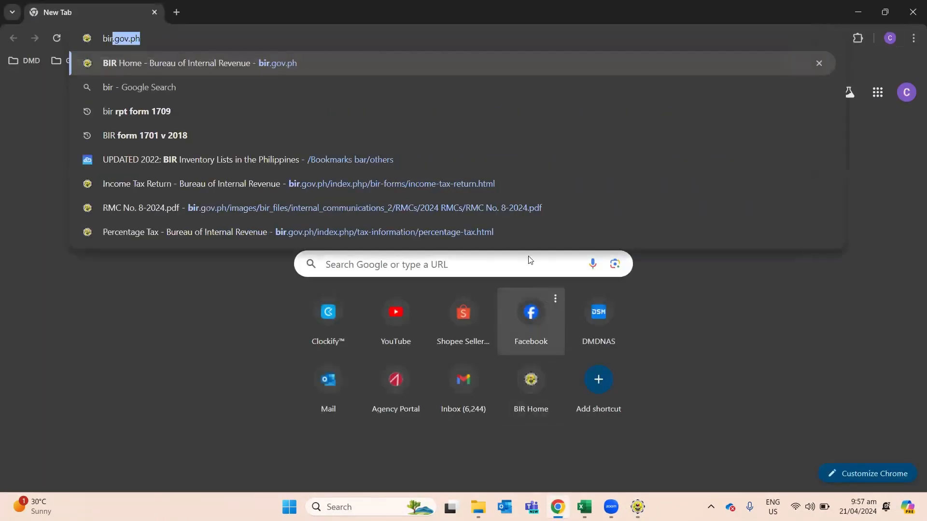
click(232, 69)
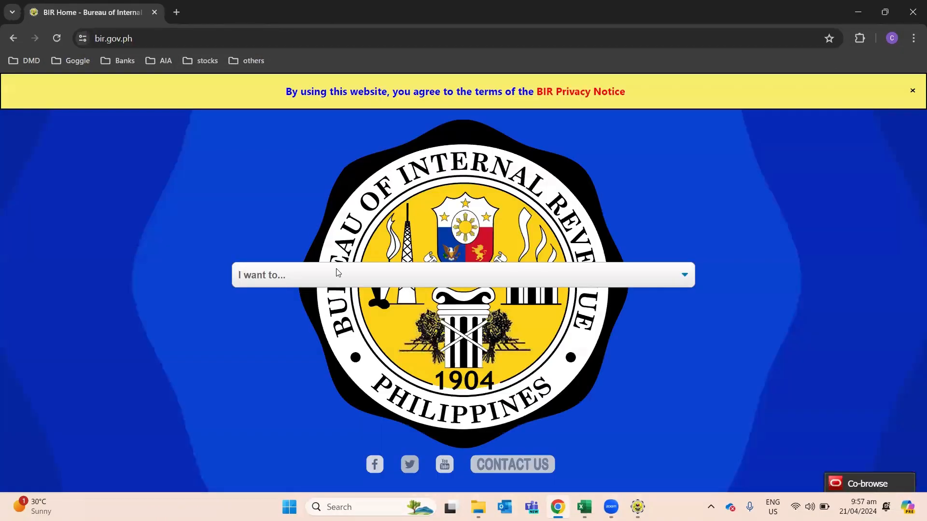
click(337, 273)
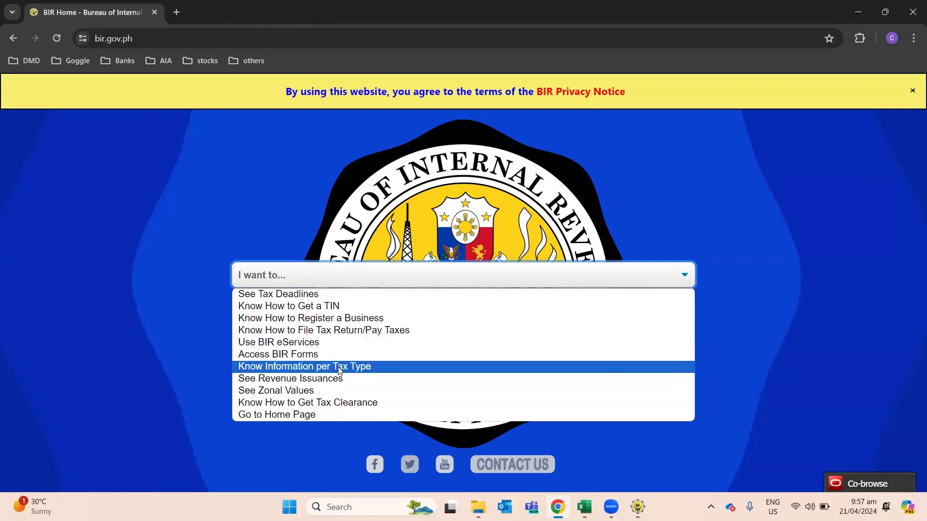
click(338, 343)
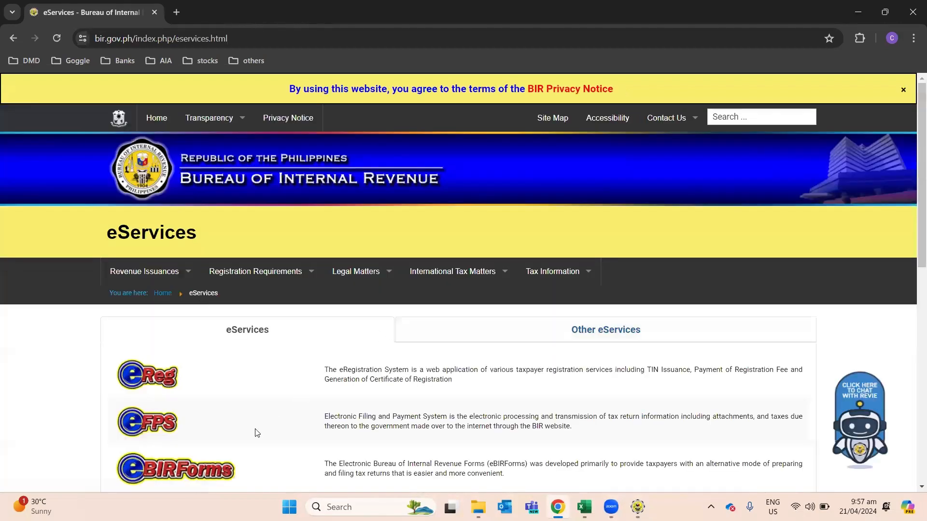
click(195, 477)
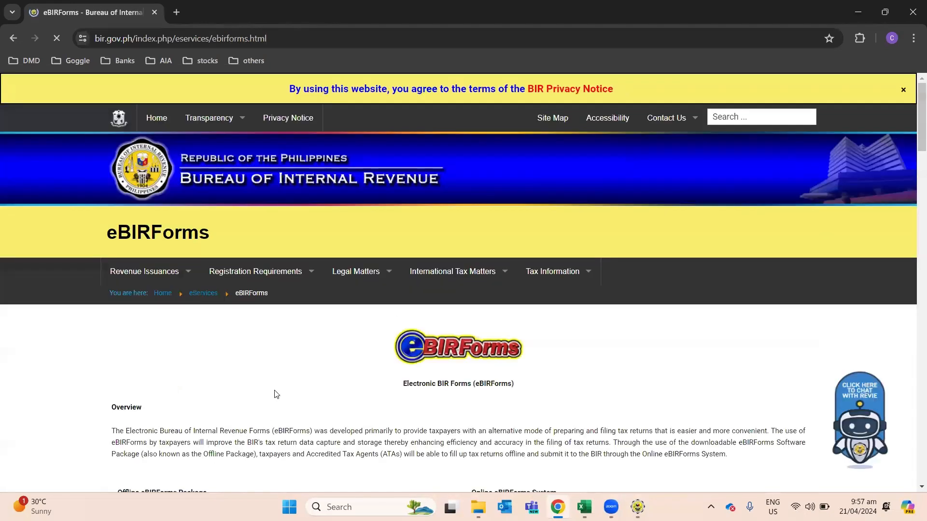
scroll(294, 357, down, 3)
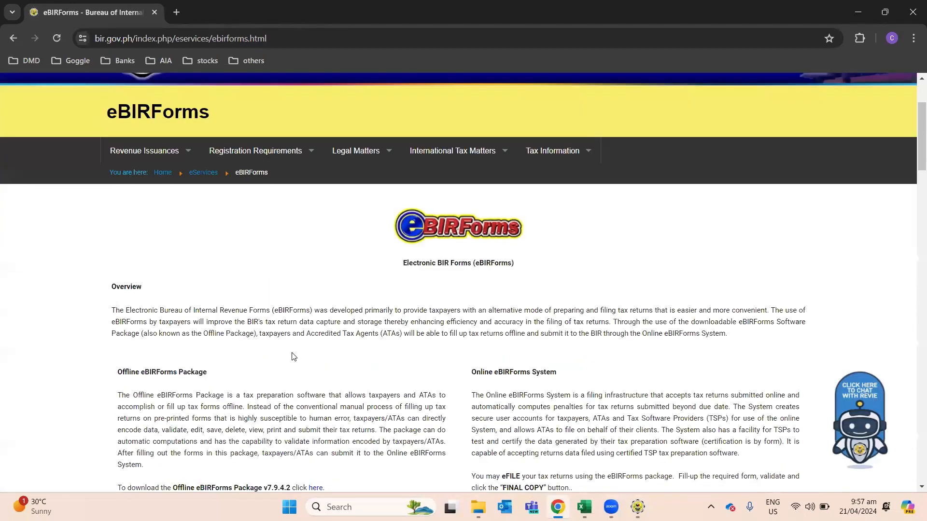
scroll(294, 357, down, 1)
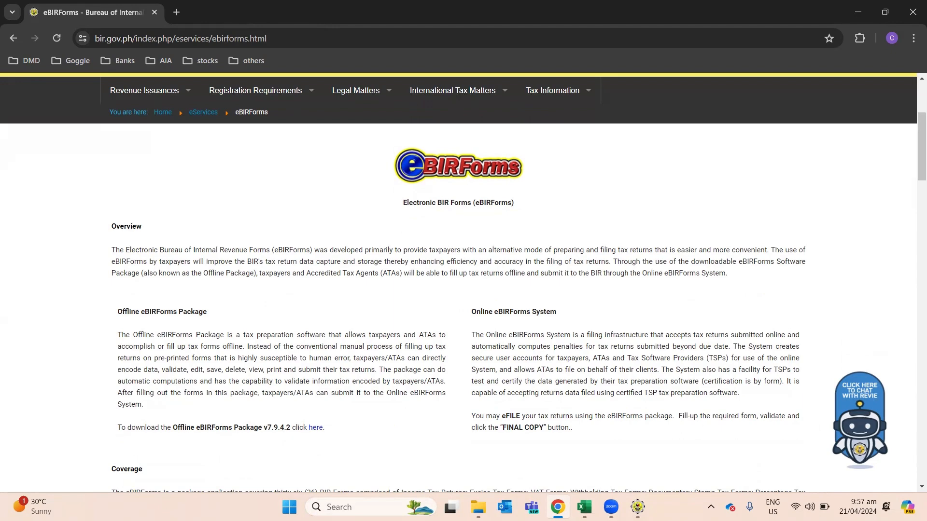
click(637, 507)
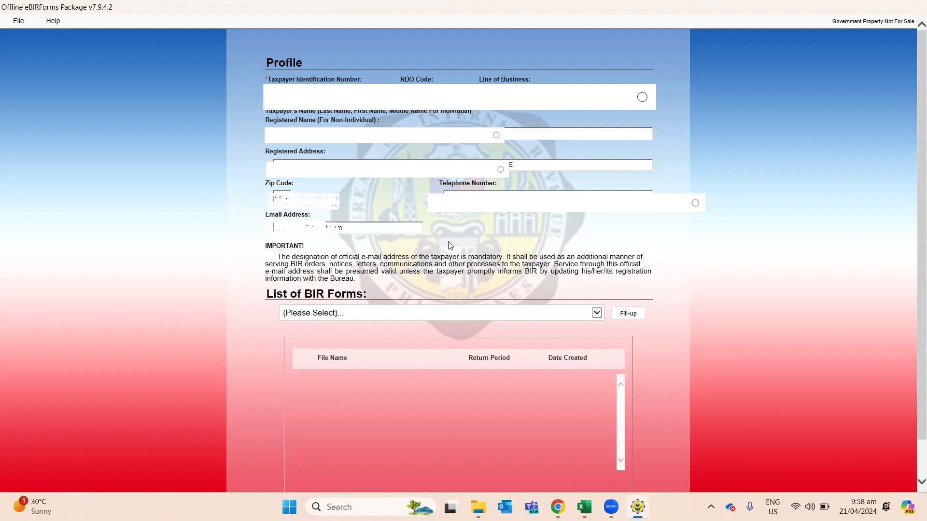
Step: Choose BIR Form 1701Qv2018 from the forms list, fill it up, and acknowledge the profile-saved message
click(480, 314)
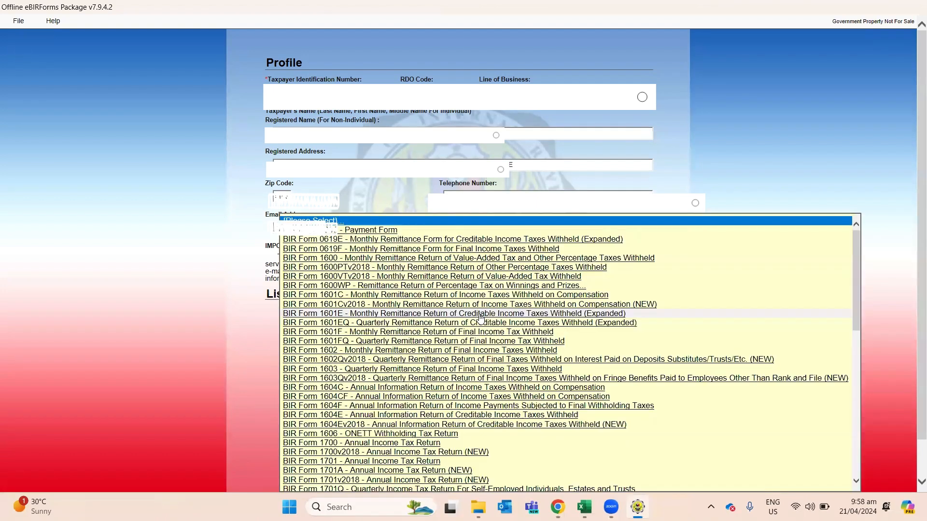
scroll(479, 317, down, 11)
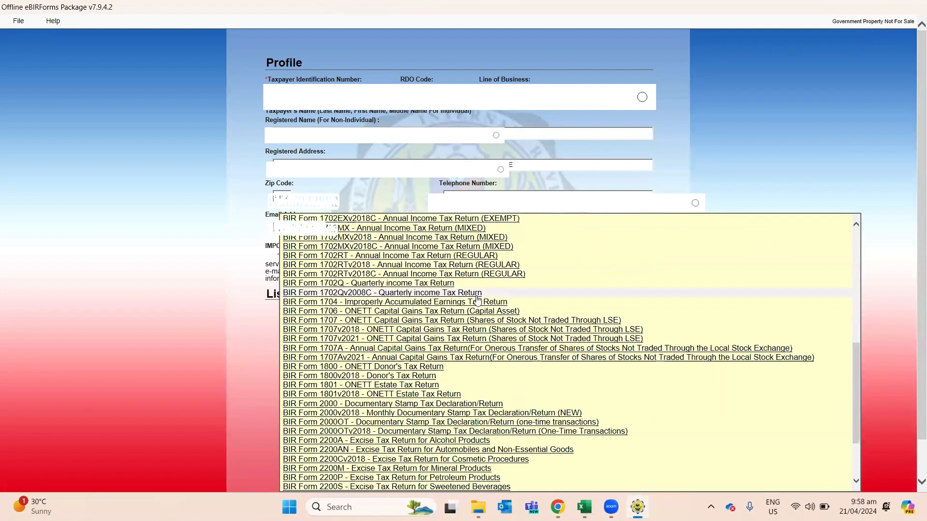
scroll(351, 412, down, 3)
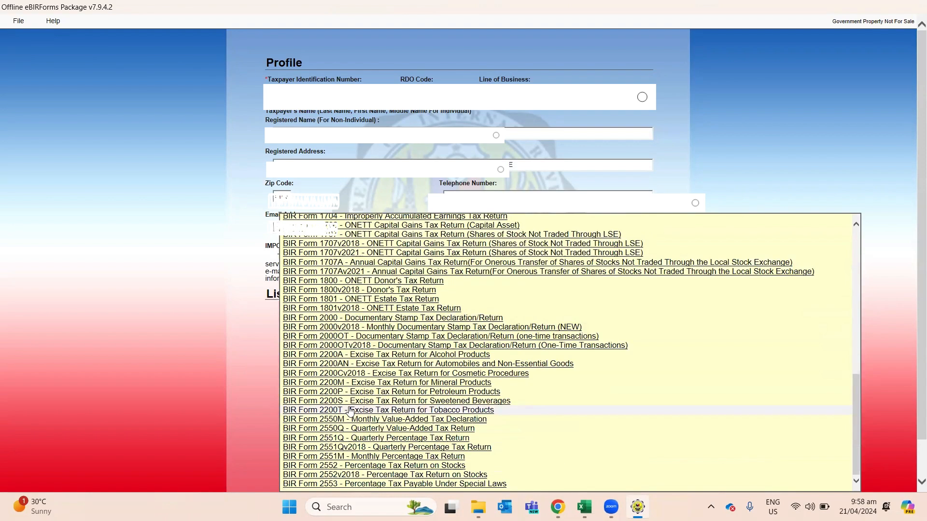
scroll(351, 412, up, 7)
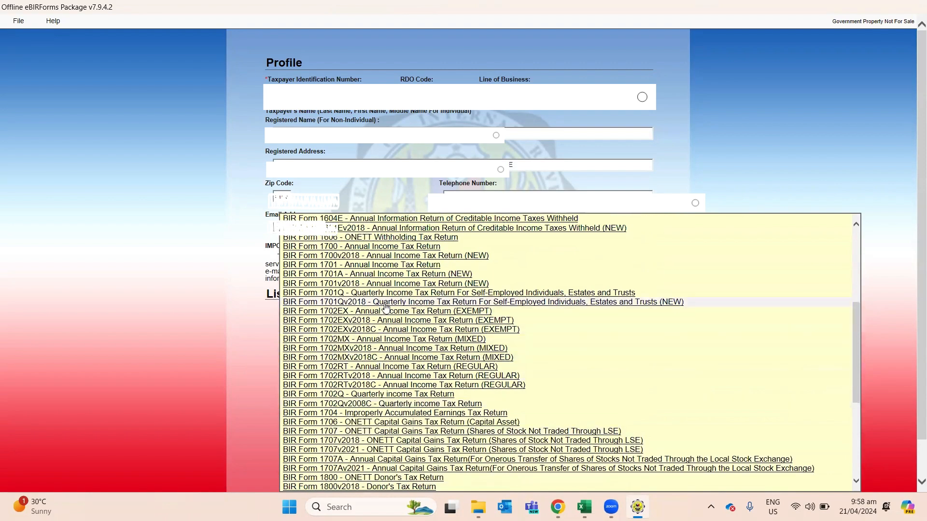
click(657, 305)
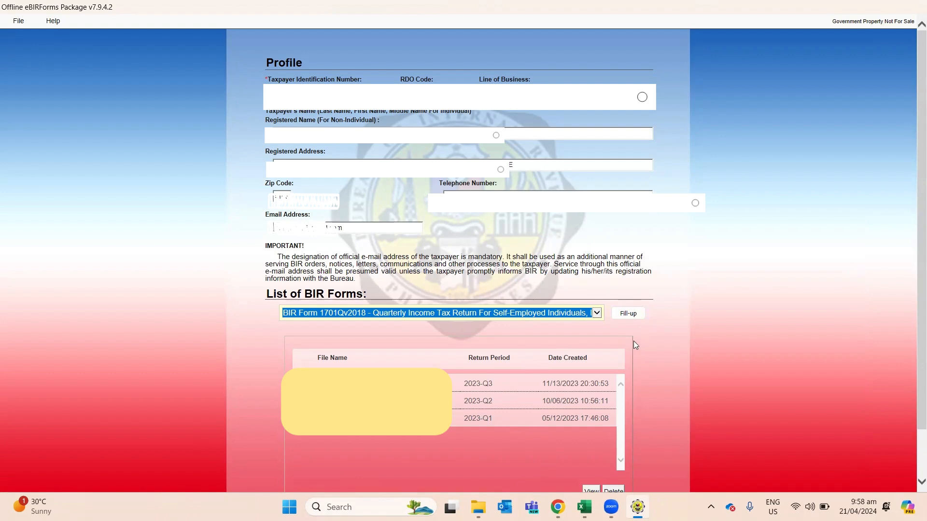
click(629, 315)
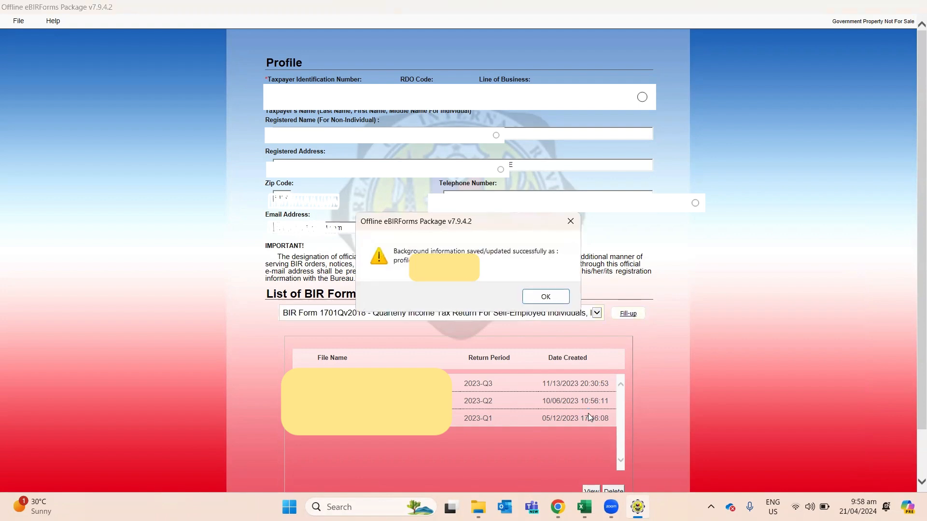
click(543, 296)
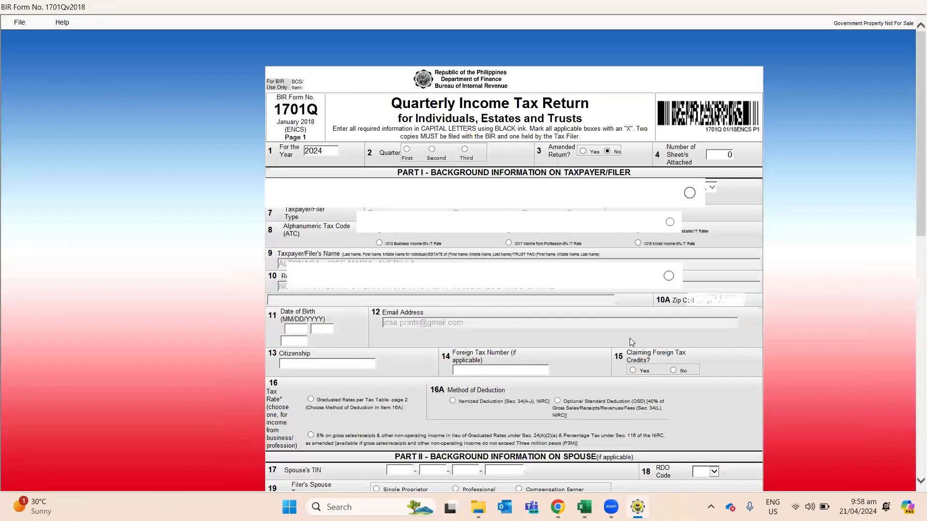
Step: Mark First quarter, pick ATC II015 Business Income-8%, enter the date of birth and citizenship FILIPINO
click(408, 151)
click(380, 243)
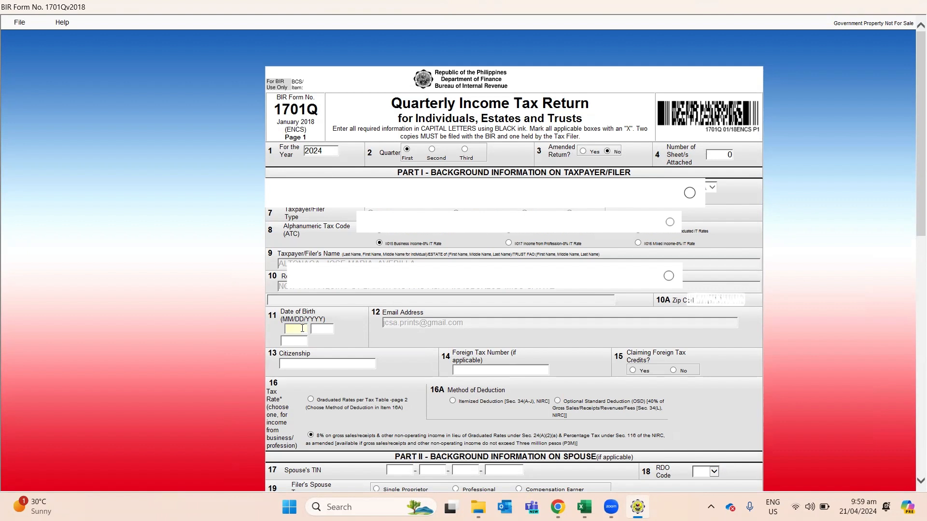
key(Caps_Lock)
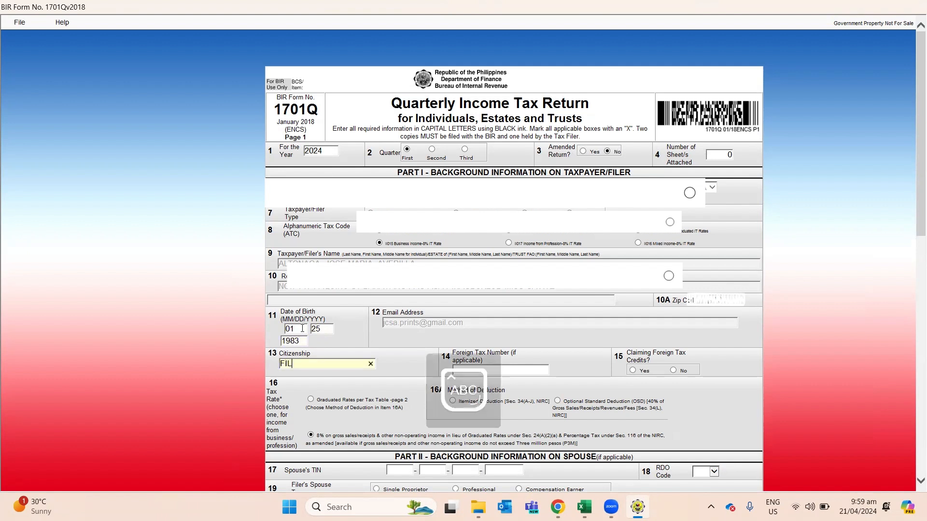
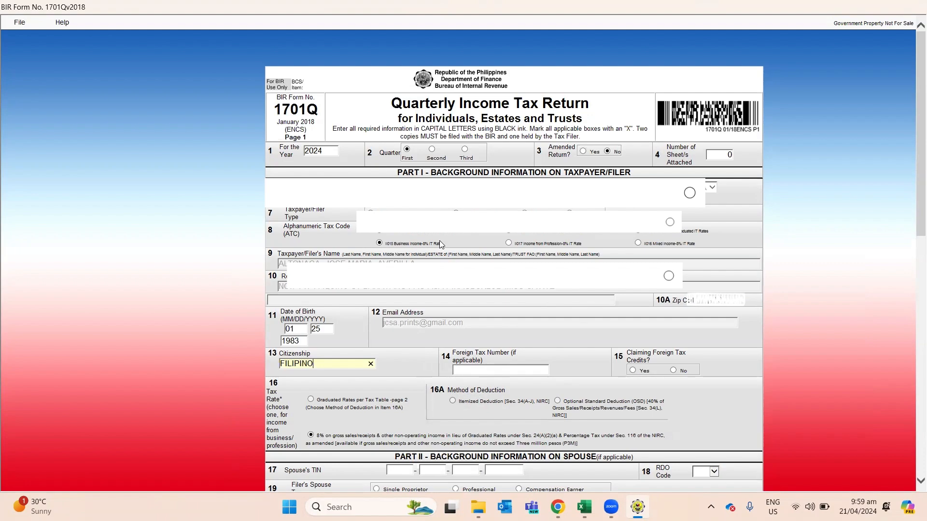
scroll(529, 294, down, 15)
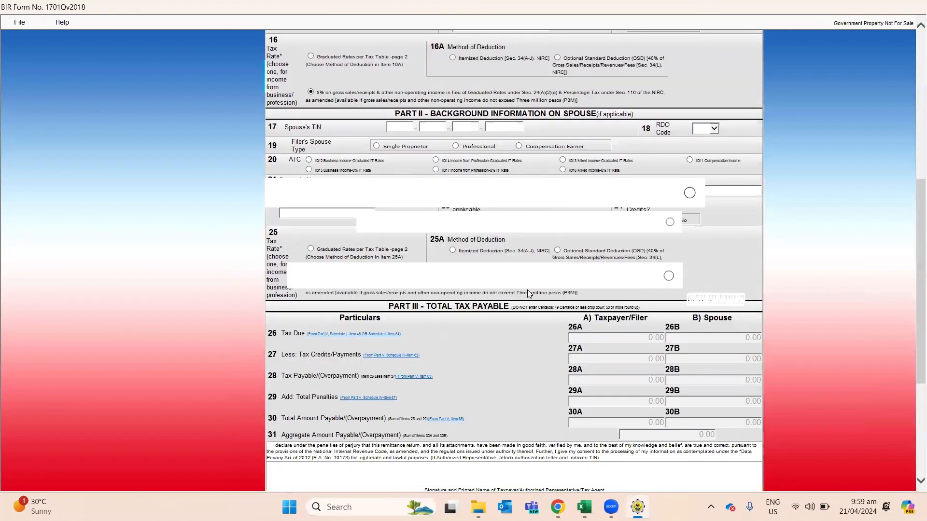
Step: Go to page 2 of the return and view Schedule II items 44–64
scroll(529, 294, down, 3)
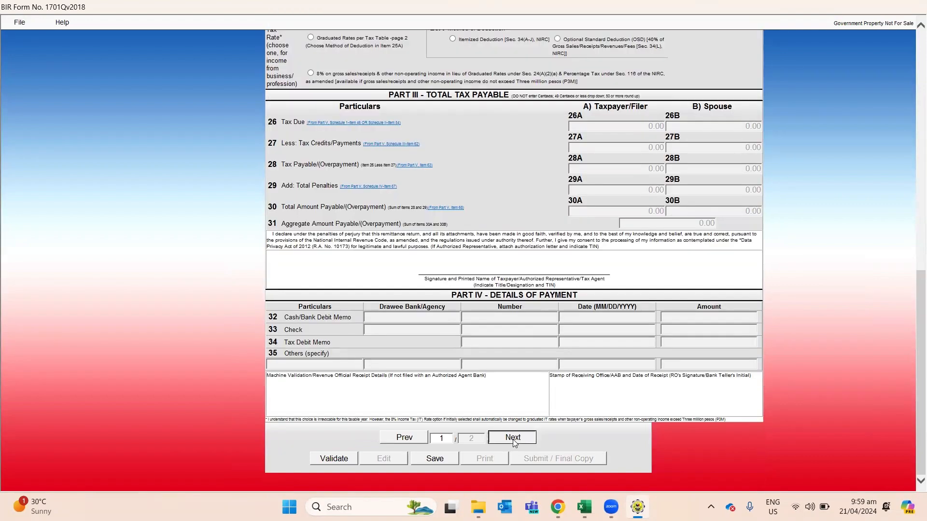
click(513, 438)
scroll(527, 297, down, 5)
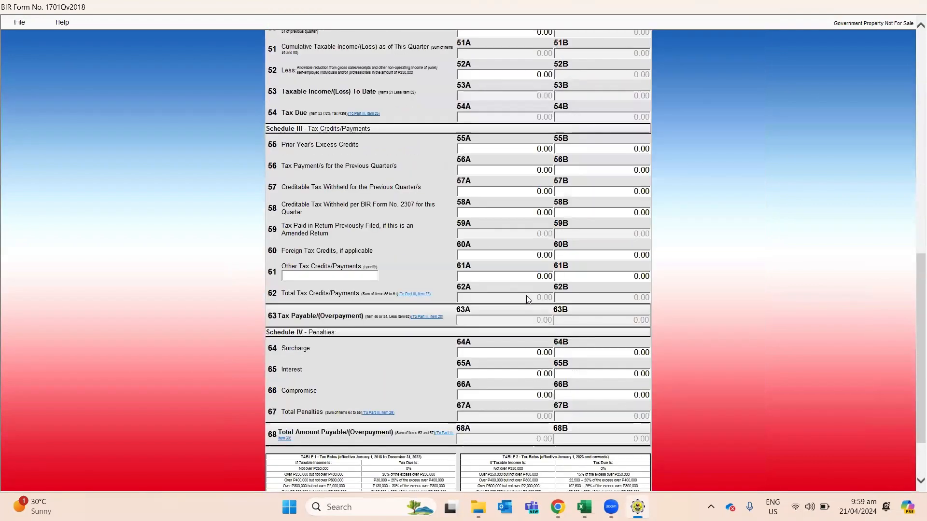
scroll(526, 298, up, 3)
scroll(338, 162, up, 2)
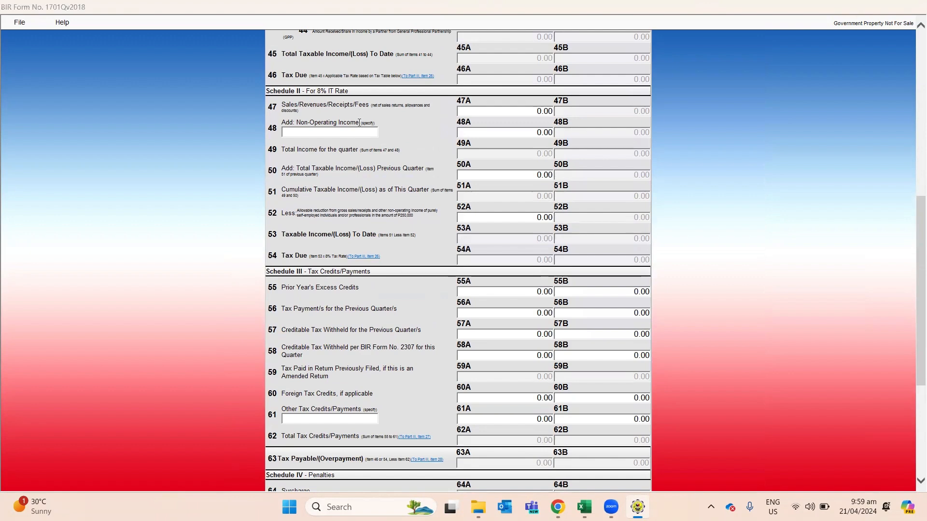
Step: Switch to the shopee Excel workbook
key(alt+Tab)
key(Tab)
key(Tab)
key(Tab)
key(alt+shift+Tab)
Step: Review the monthly values in column B and the formula behind cell B14
key(Left)
key(Left)
key(Left)
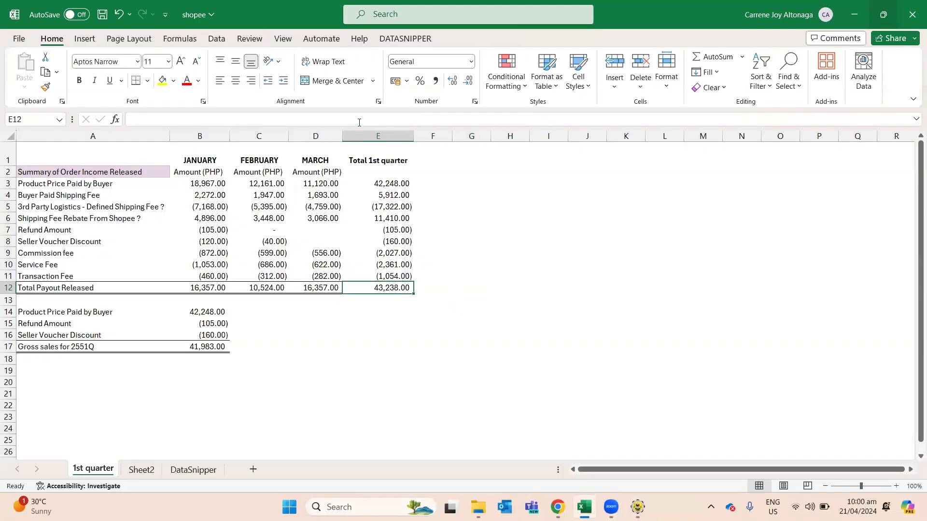
key(Left)
key(Left)
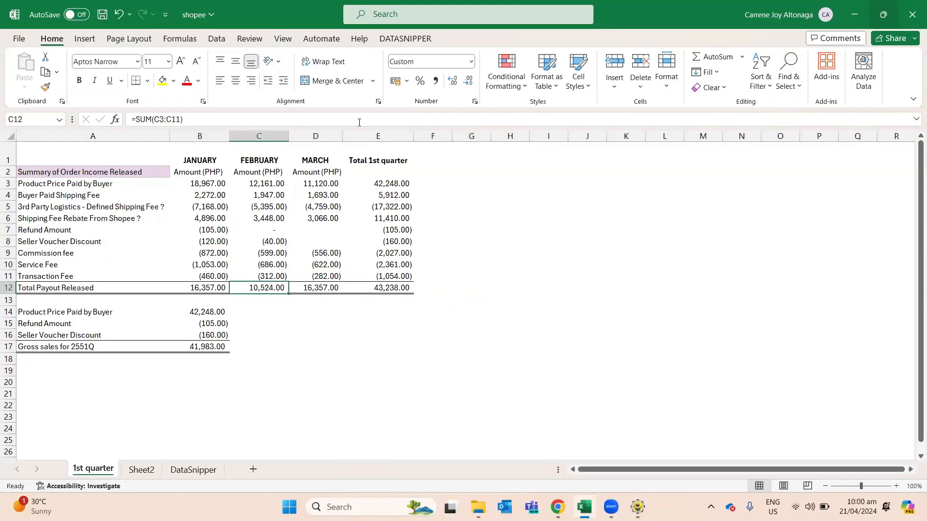
key(Up)
key(Up)
key(Up)
key(Up)
key(Up)
key(Down)
key(Down)
key(Down)
key(Down)
key(Down)
key(Down)
key(Down)
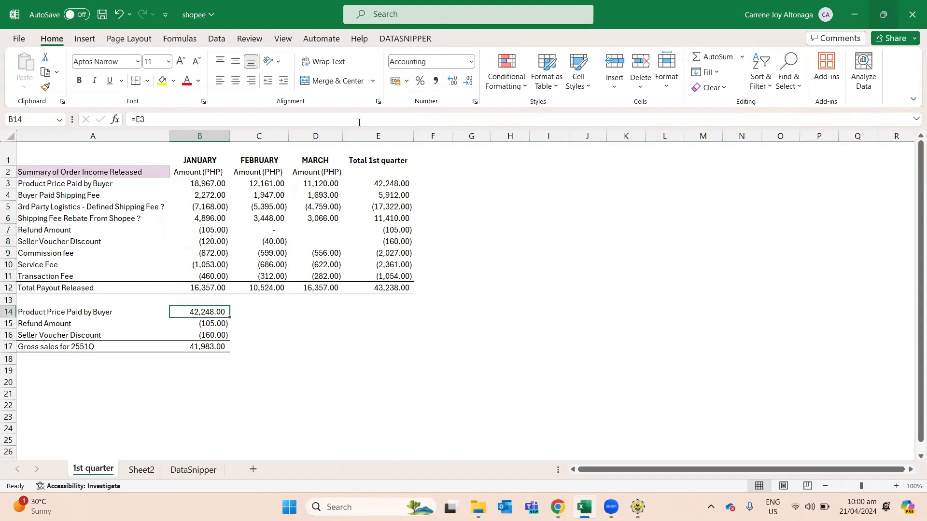
key(XF86AudioRaiseVolume)
key(F2)
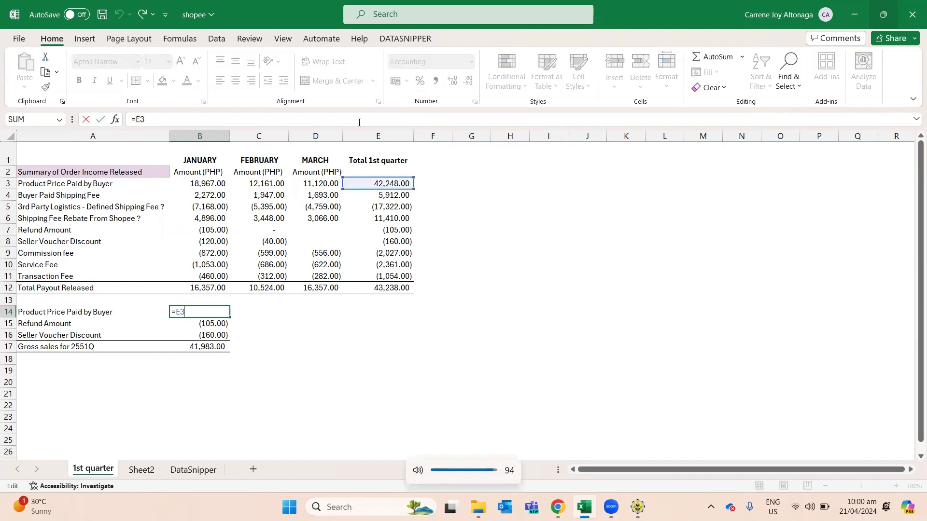
key(Escape)
key(F2)
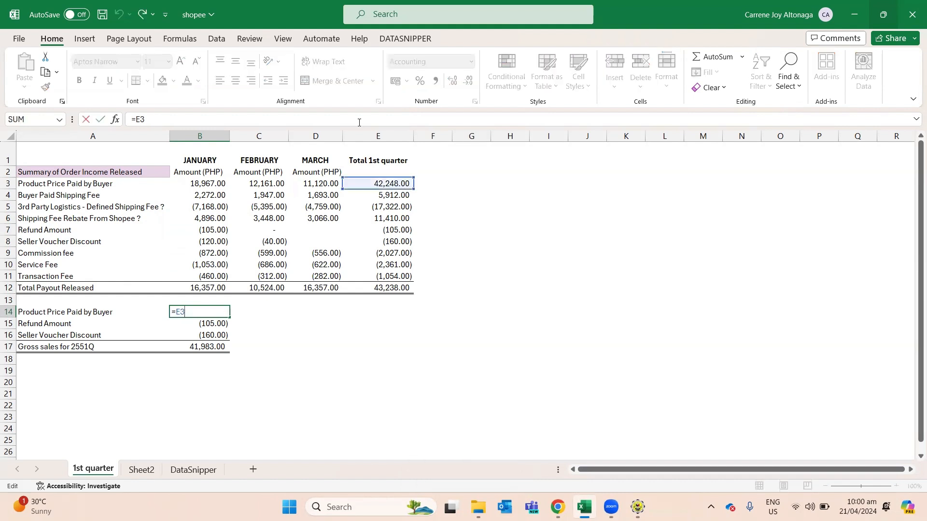
Step: Commit B15, set B16 to =E8, confirm B17's =SUM(B14:B16) gross sales of 41,983.00, then return to the form
key(Return)
key(F2)
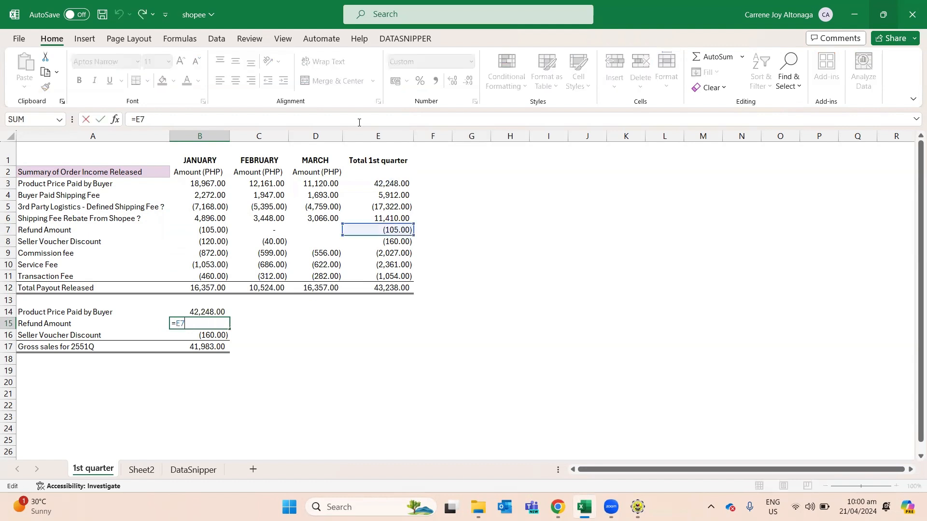
key(Return)
key(F2)
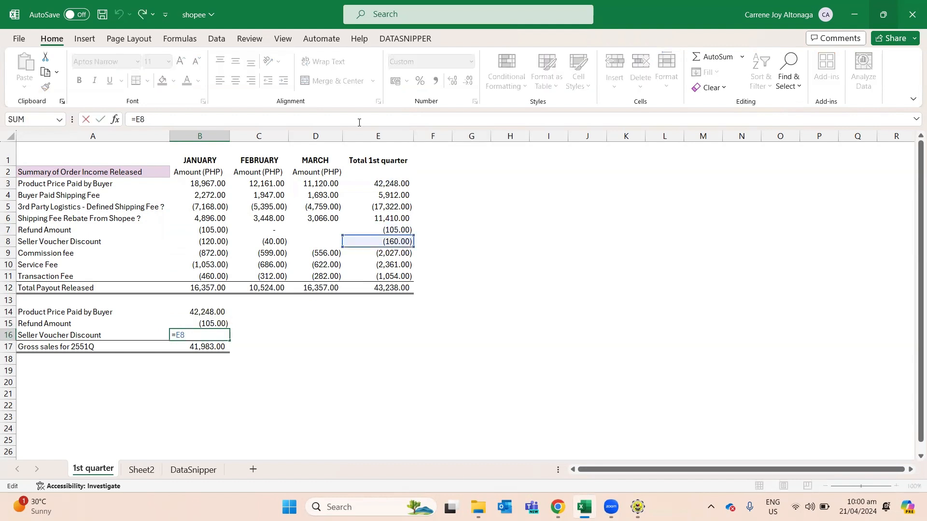
key(Return)
key(F2)
key(Return)
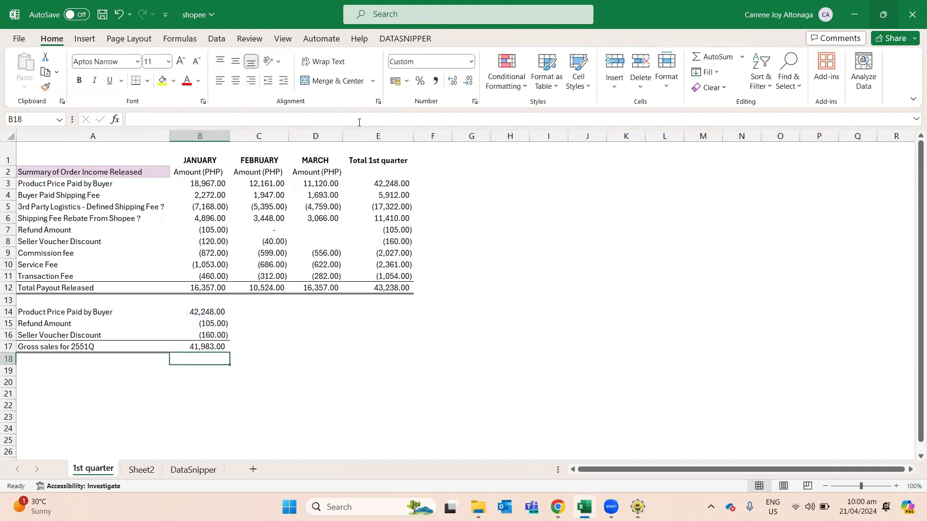
key(alt+Tab)
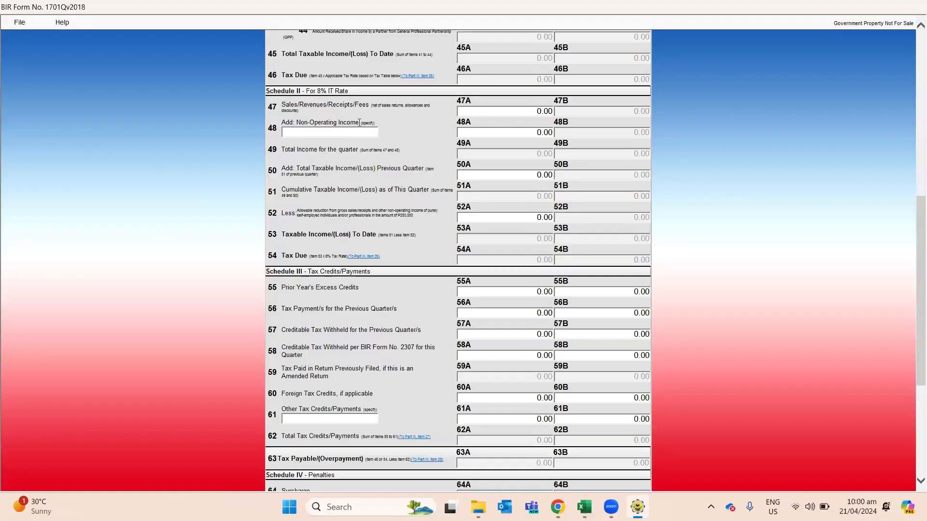
Step: Enter 41,983.00 as the quarter's sales in item 47A
click(522, 111)
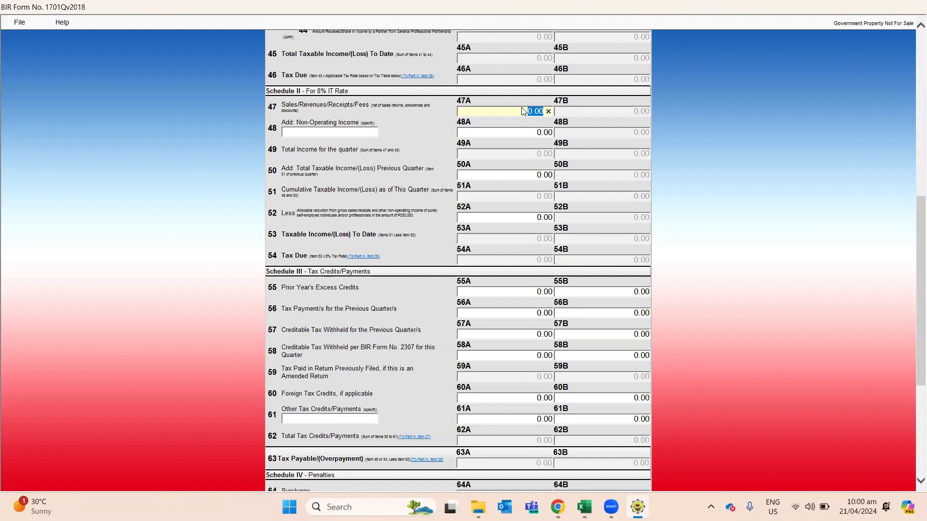
text(1983)
key(Tab)
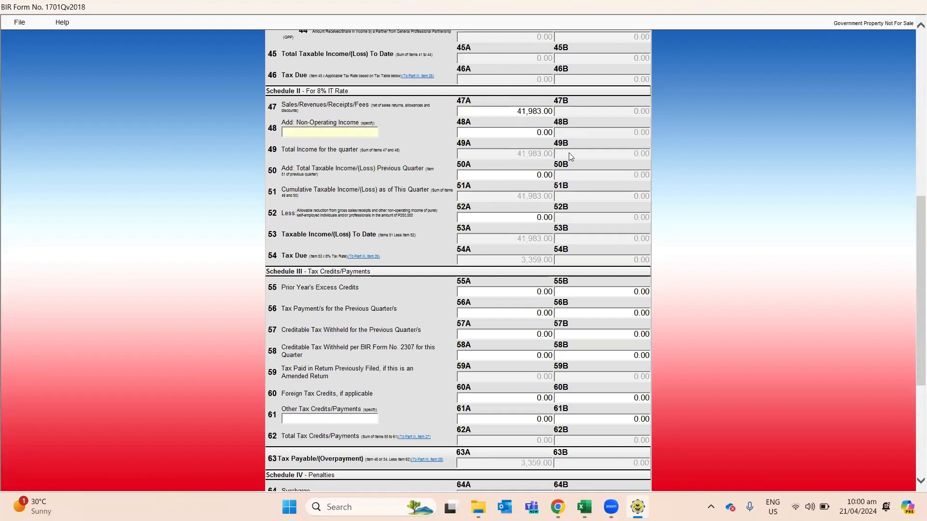
Step: After checking the workbook, enter 250,000.00 as the allowable reduction in item 52A
key(super+Tab)
key(super+Tab)
key(alt+Tab)
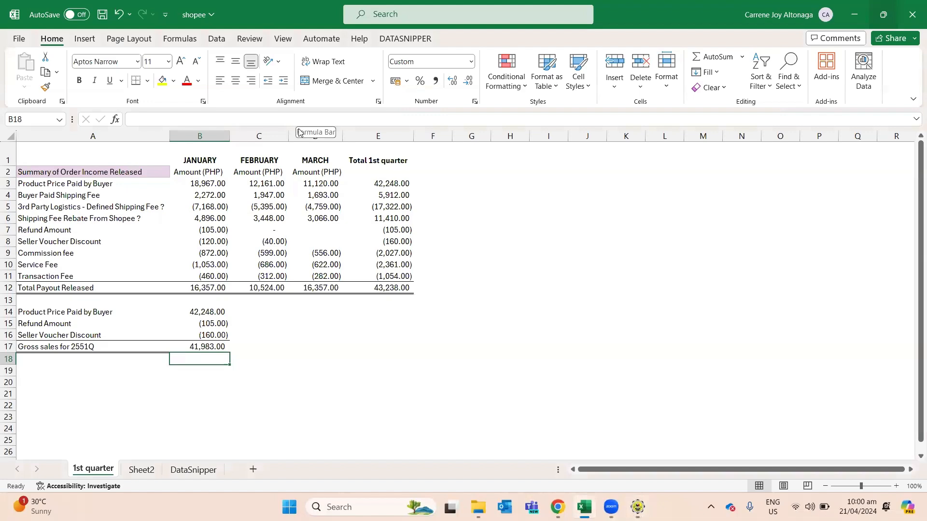
key(alt+Tab)
click(526, 219)
text(25)
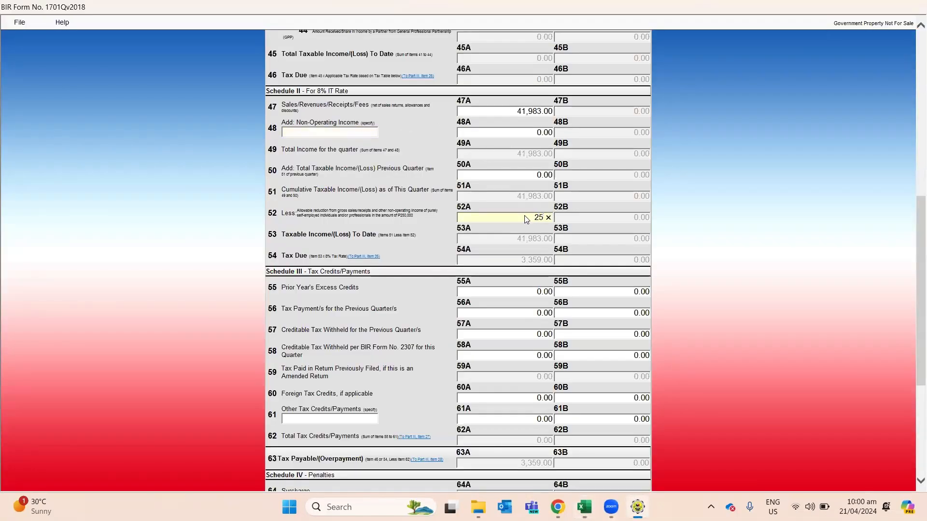
text(0,00)
text(0000)
key(Tab)
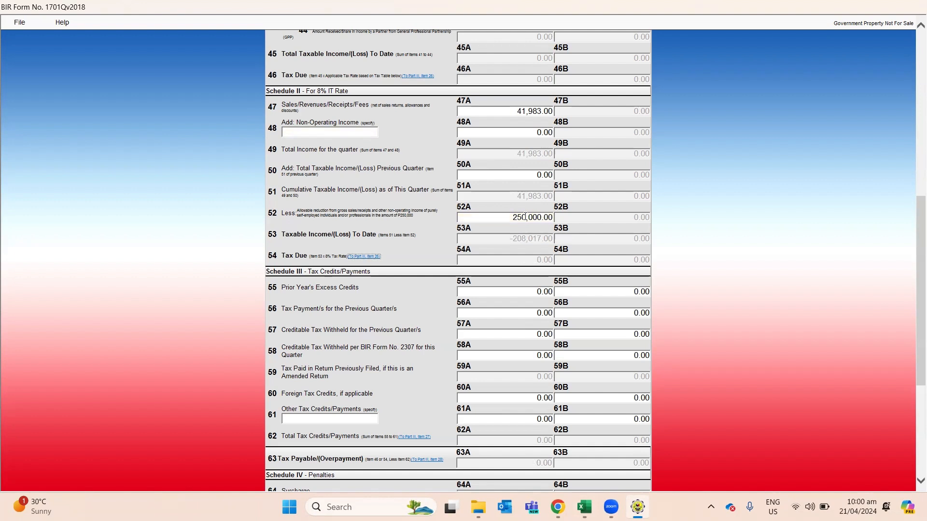
click(373, 106)
Step: Validate the completed return and dismiss the success message
scroll(501, 354, down, 1)
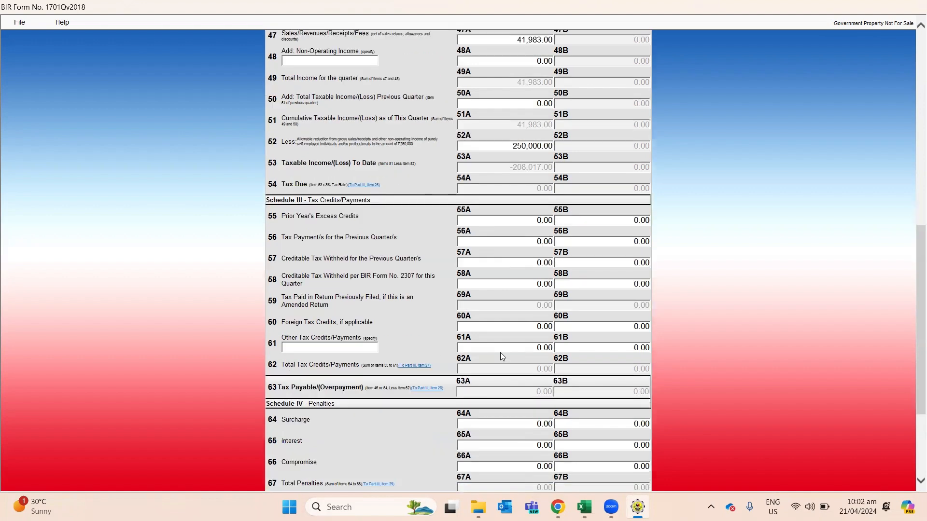
scroll(501, 353, down, 1)
scroll(501, 354, down, 1)
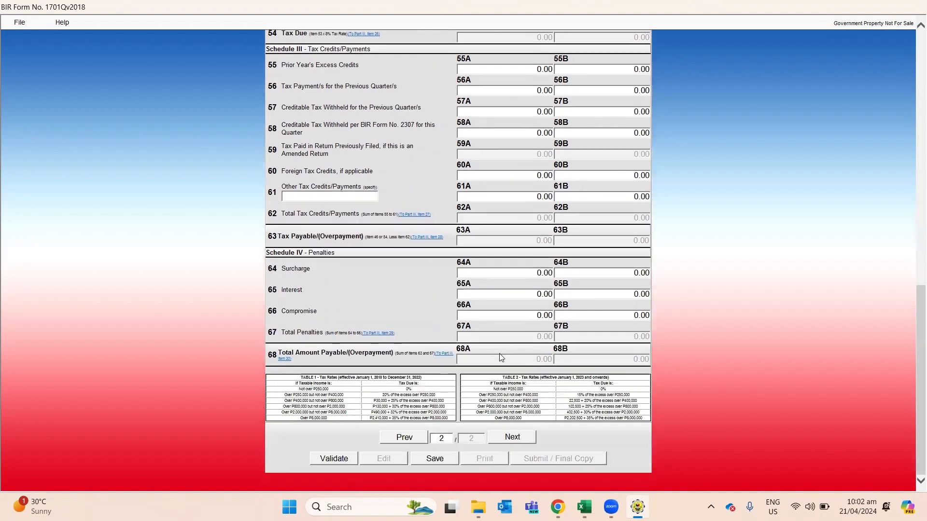
click(336, 462)
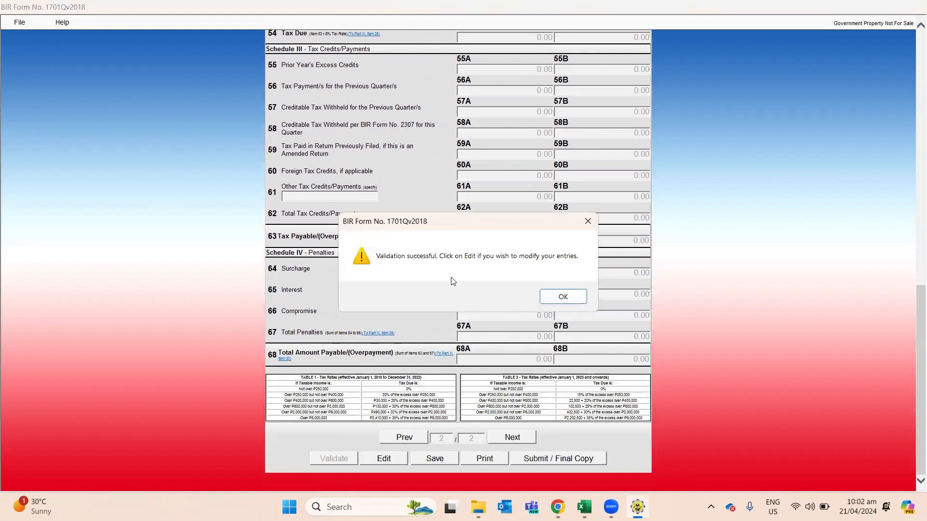
click(561, 296)
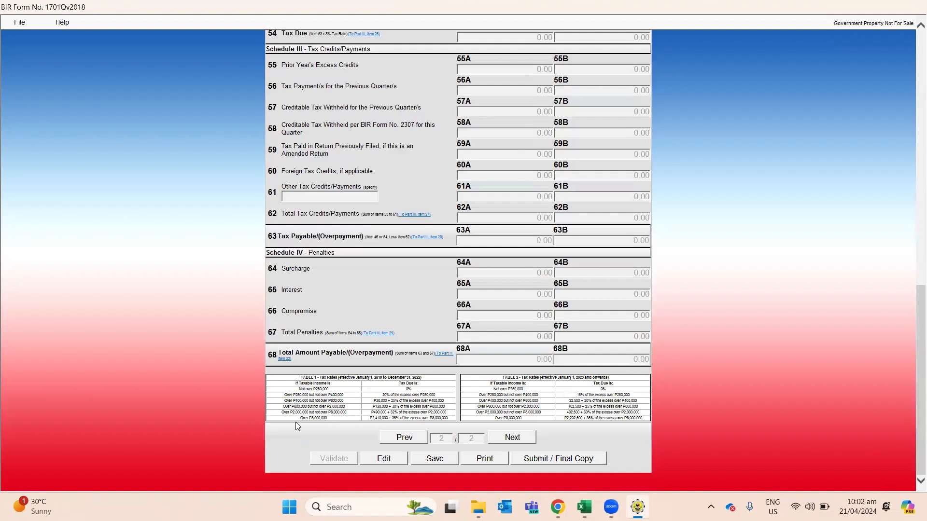
Step: Go back to page 1 and scroll to Part IV payment details
click(414, 438)
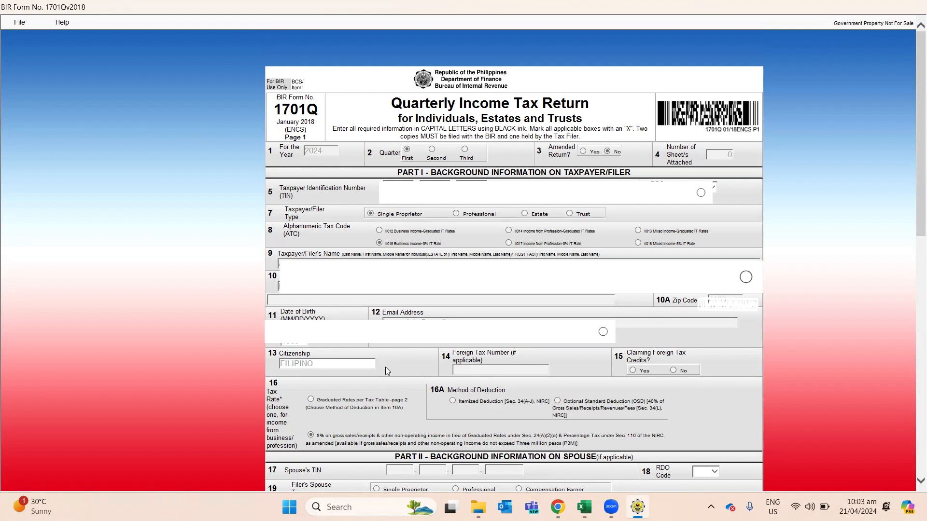
scroll(385, 367, down, 5)
scroll(385, 367, down, 7)
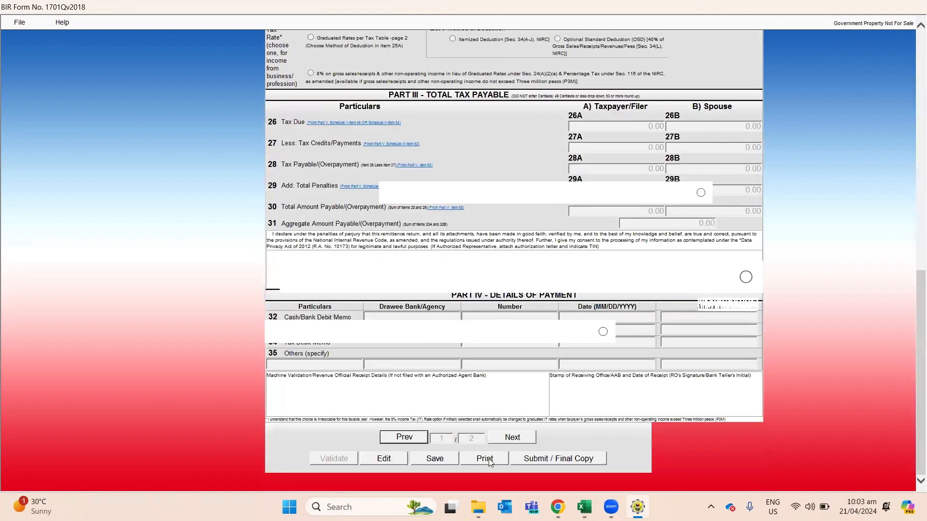
Step: Submit the return as Final Copy, confirming and agreeing to the terms of service
click(526, 460)
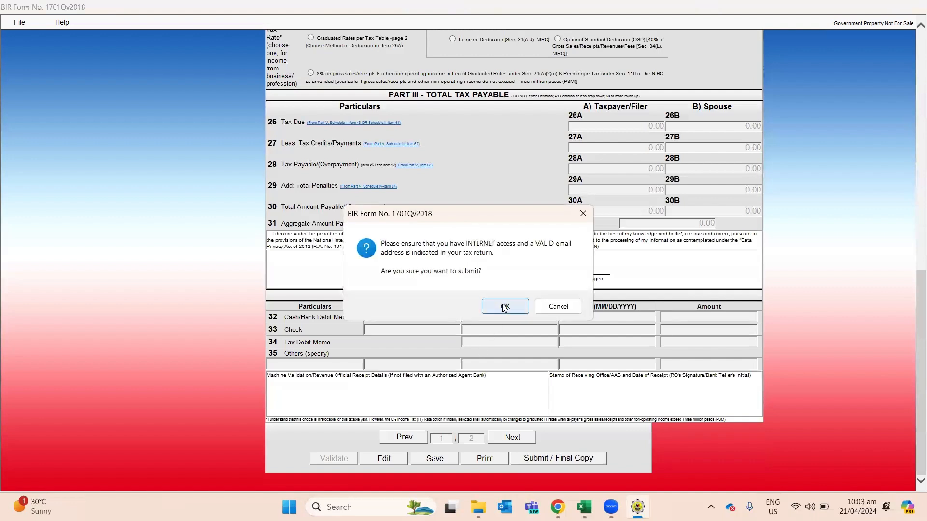
click(504, 307)
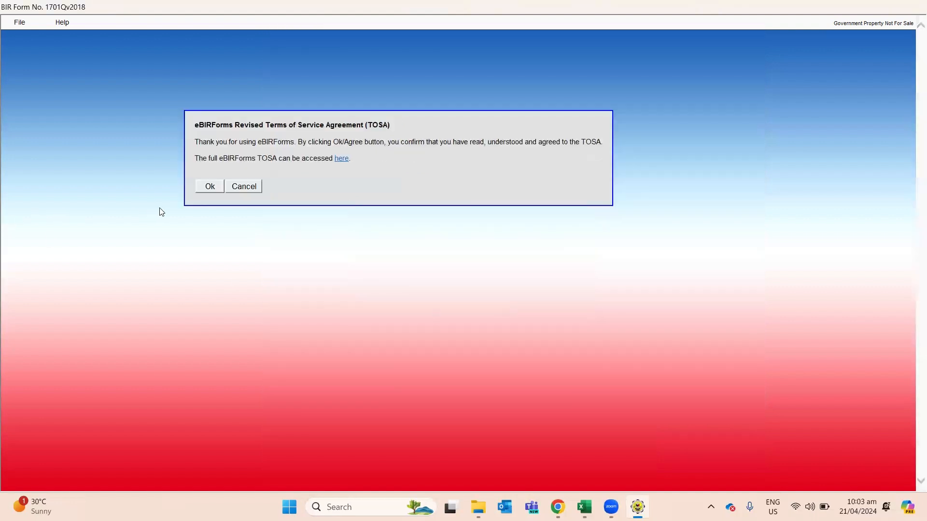
click(206, 187)
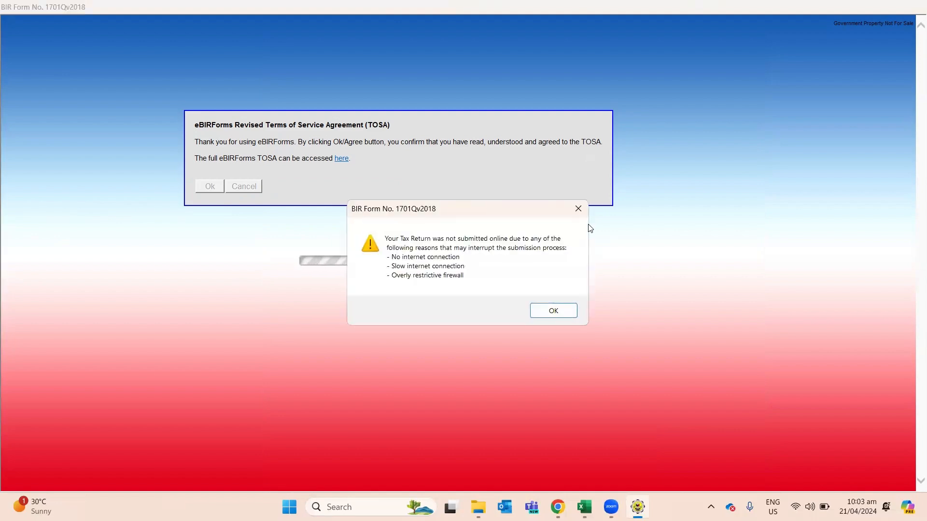
Step: Dismiss the failed-submission warning and resubmit the return, proceeding with the resend
click(564, 314)
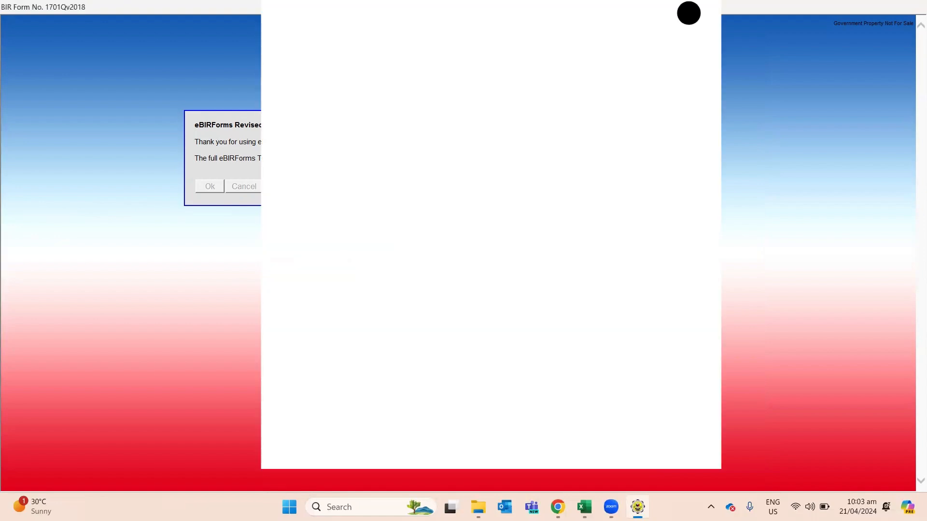
scroll(741, 261, down, 10)
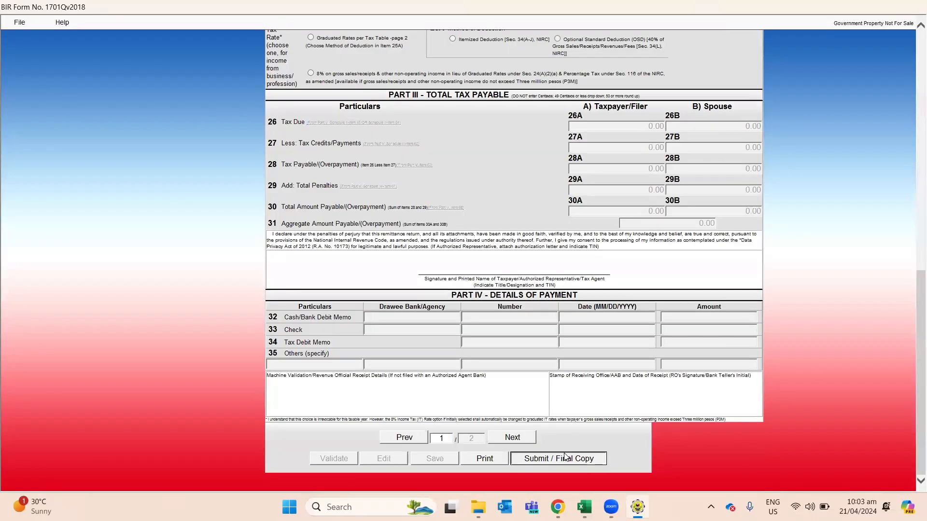
click(558, 458)
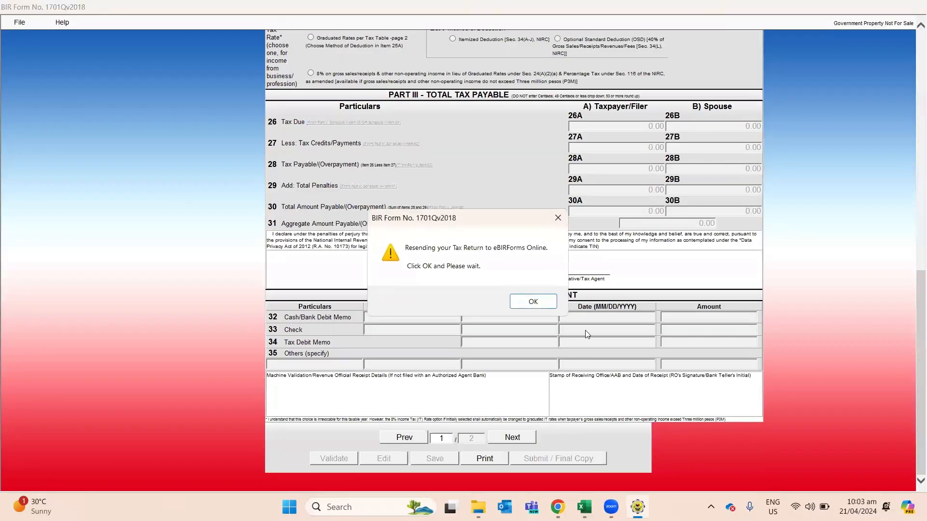
click(533, 302)
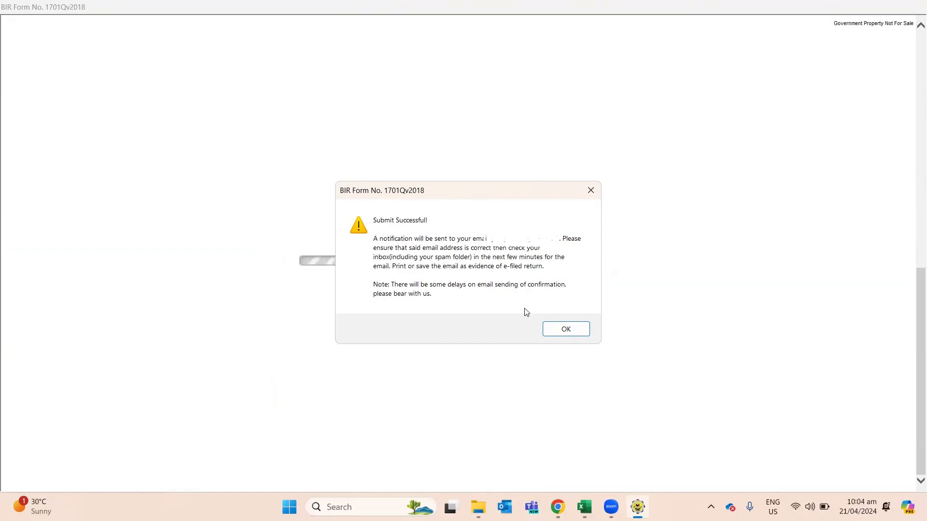
Step: Dismiss the submission and ePay prompts, switch the return to print layout, and open File options
click(560, 331)
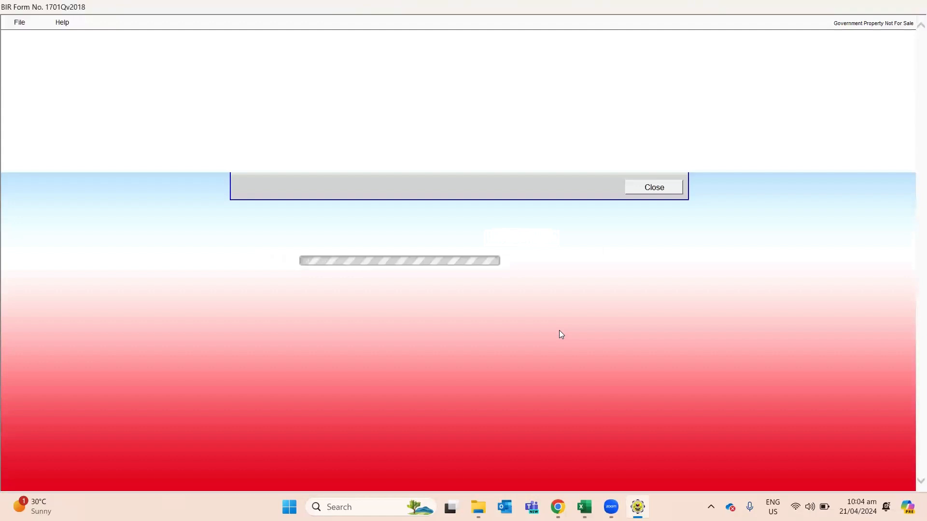
click(640, 193)
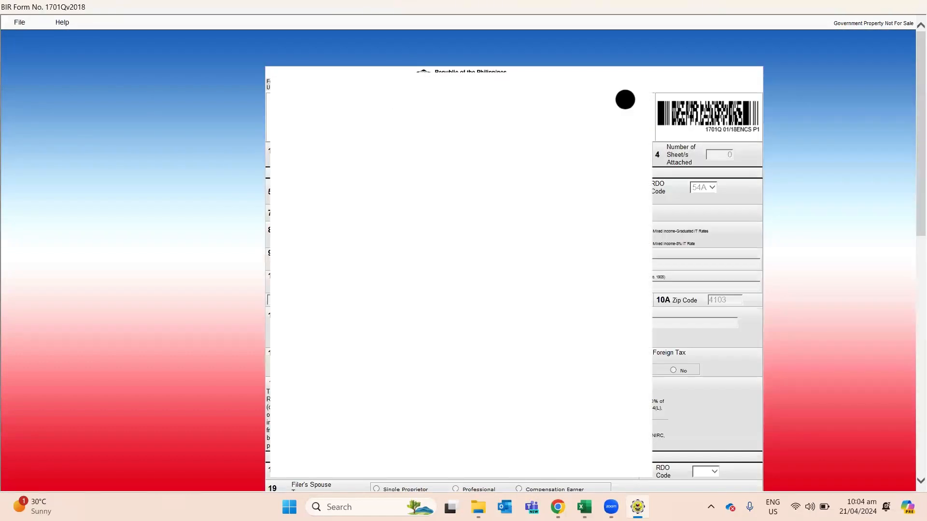
scroll(626, 99, down, 15)
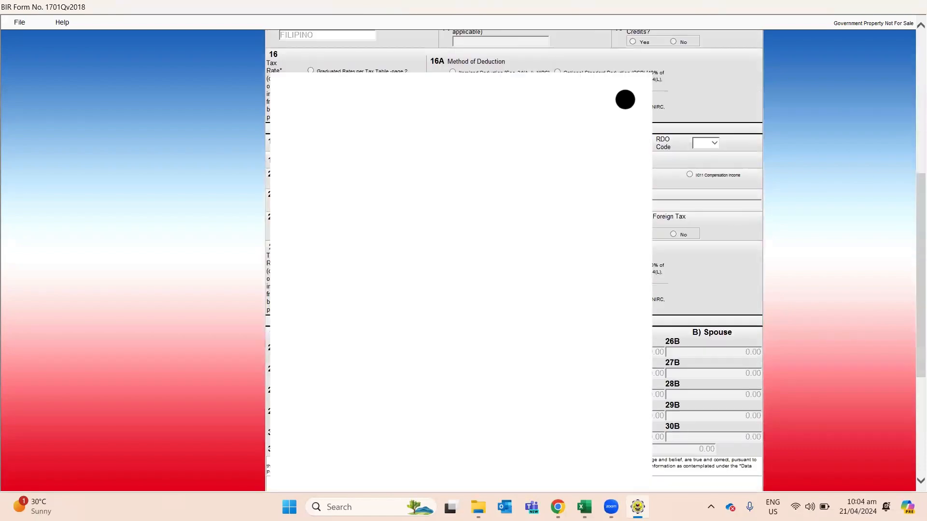
click(485, 459)
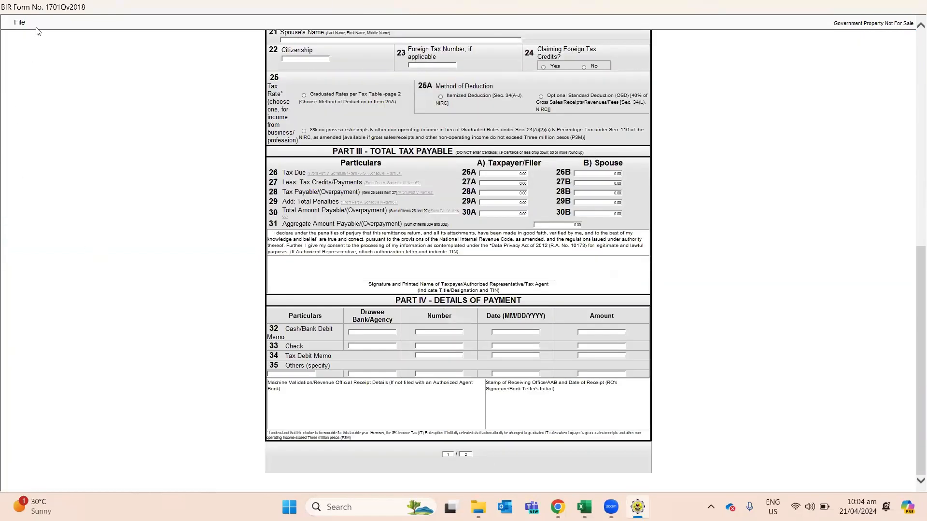
click(22, 23)
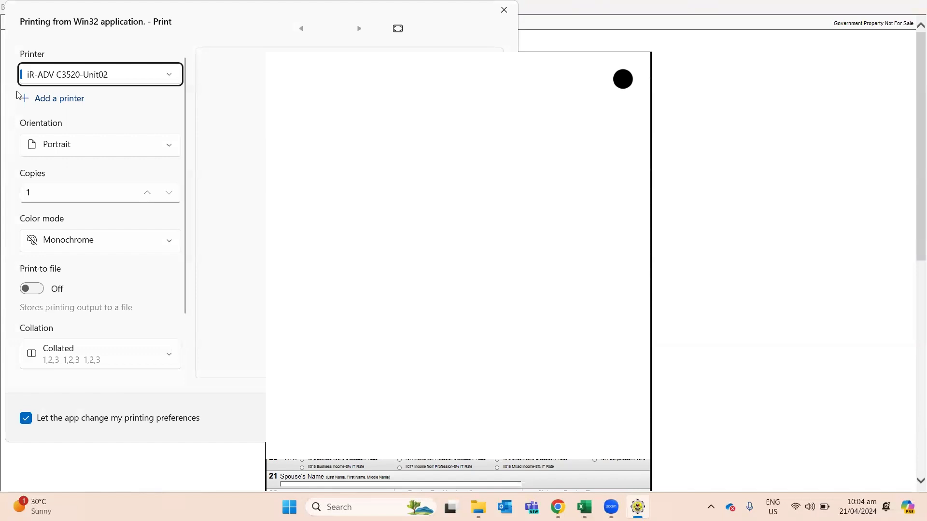
Step: Print the form page with Microsoft Print to PDF as the printer
click(68, 82)
click(76, 99)
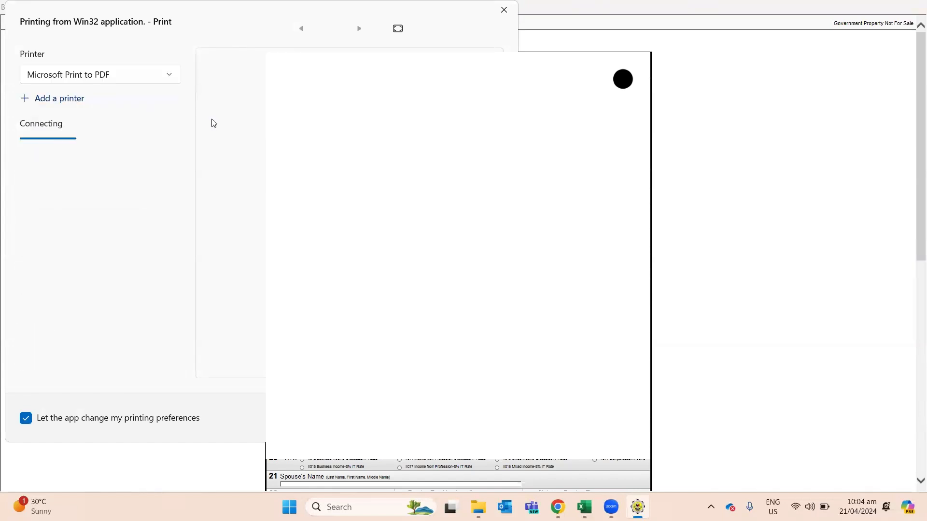
click(375, 418)
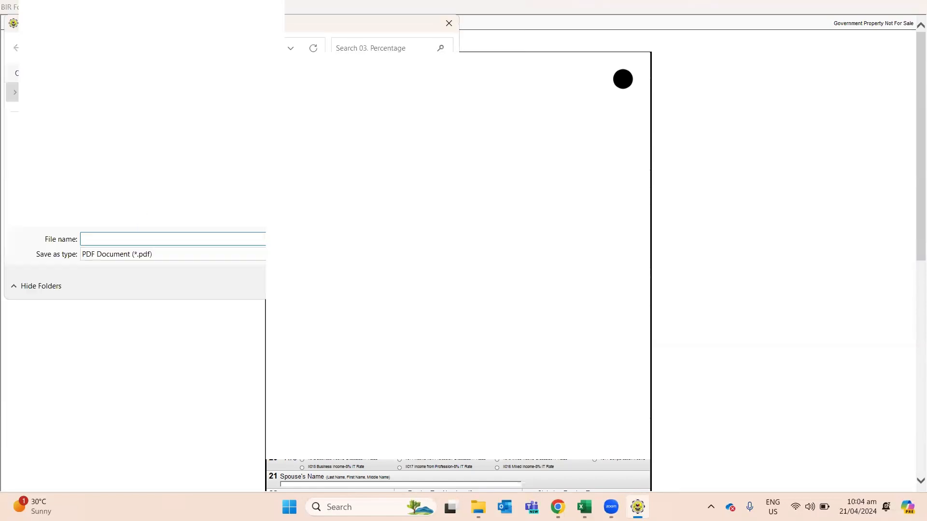
Step: Create a new destination folder named 1701q and go into it
key(alt+Up)
key(alt+Up)
key(alt+Up)
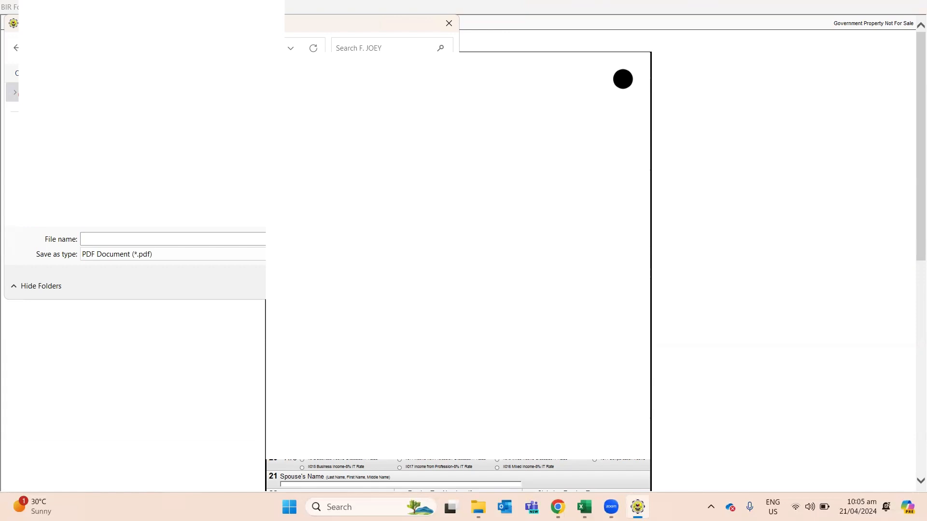
text(1701)
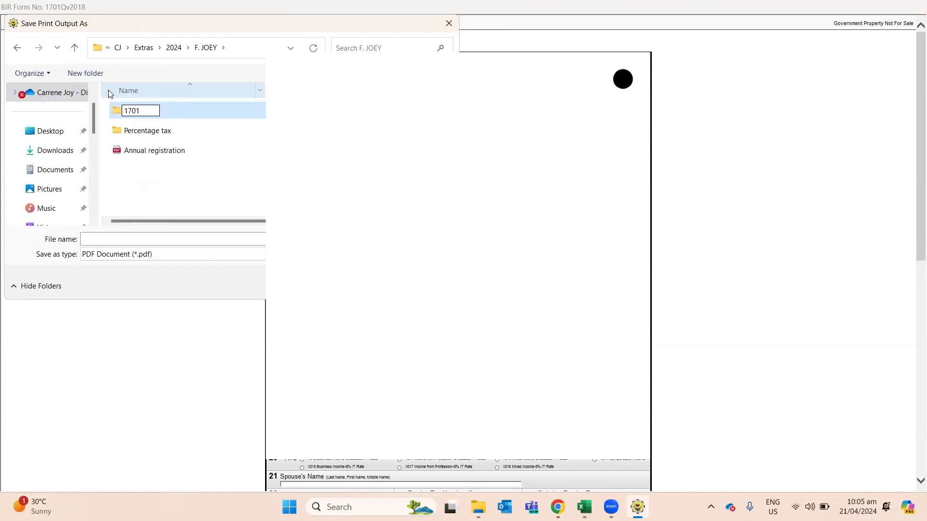
text(q)
key(Left)
key(Left)
key(Left)
key(Left)
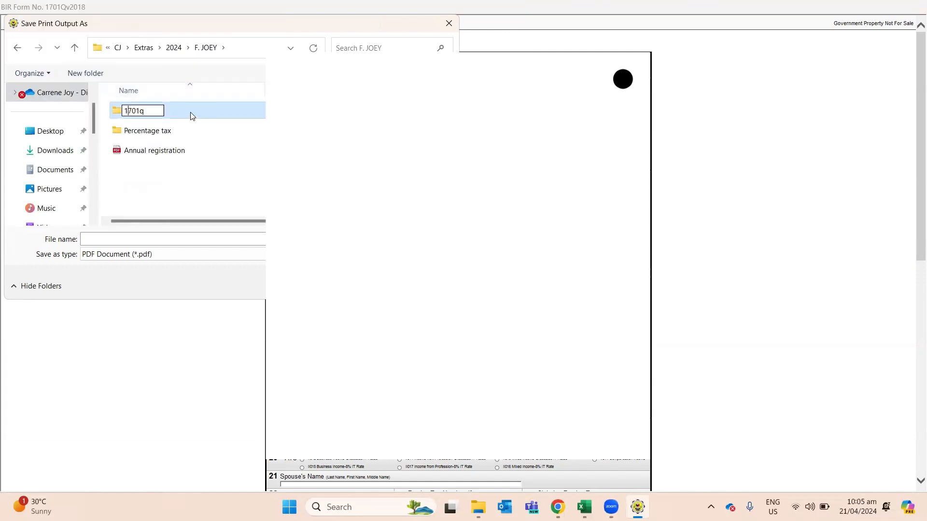
key(Return)
double_click(190, 115)
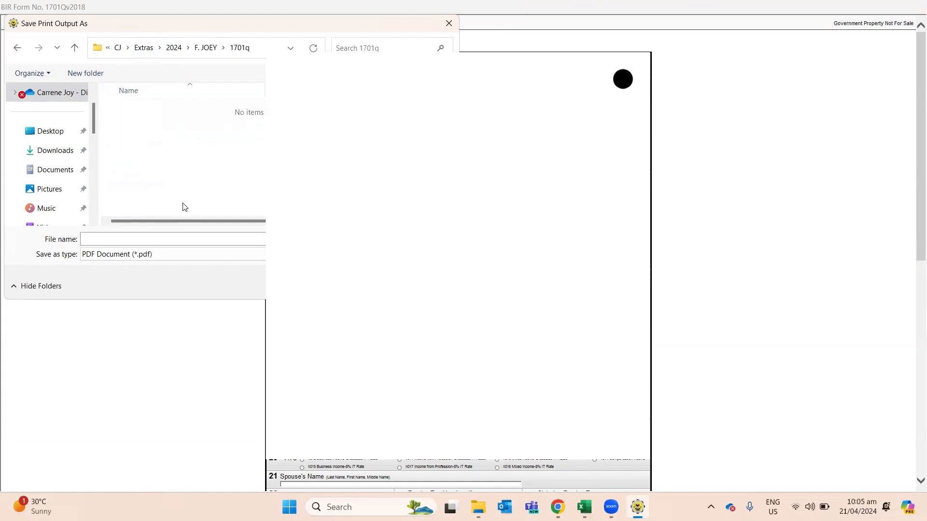
Step: Save the first page as the PDF '1701q 1Q 1st page'
click(172, 236)
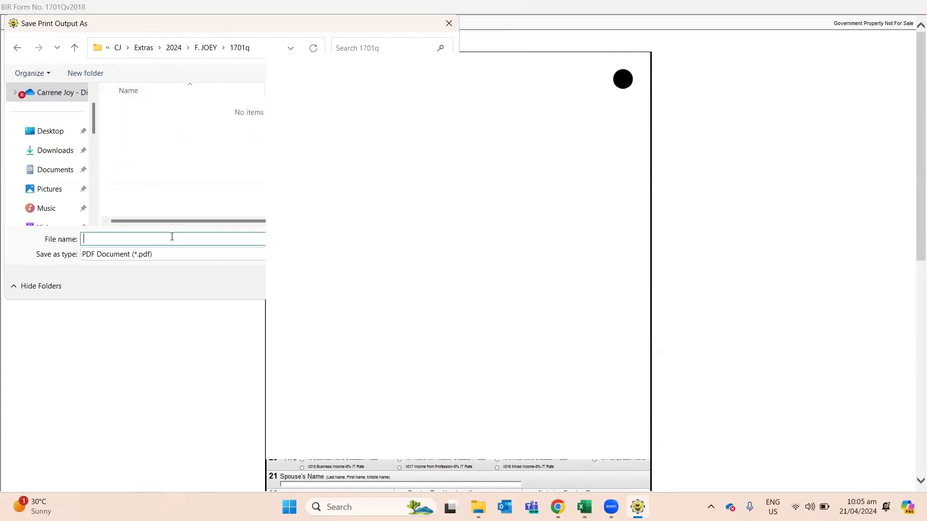
text(1701q,)
key(BackSpace)
text(1q)
key(BackSpace)
text(q)
key(BackSpace)
text(Q 1ST)
key(BackSpace)
key(BackSpace)
text(st page)
key(Return)
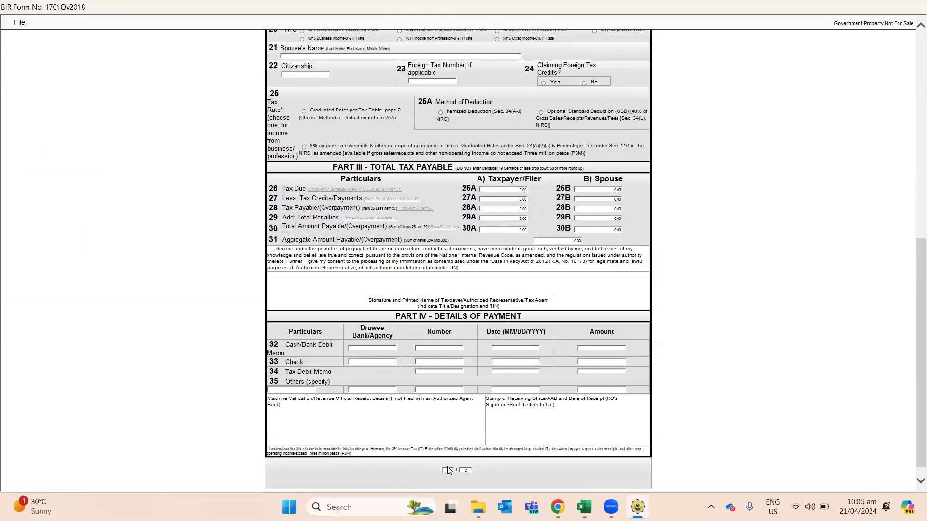
scroll(447, 465, down, 5)
Step: Print the current page using Microsoft Print to PDF
key(ctrl+p)
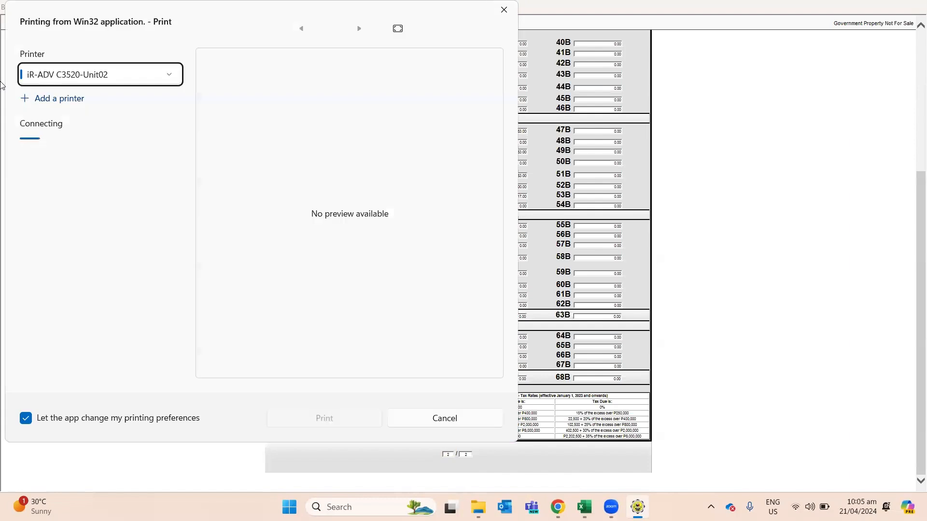
click(95, 77)
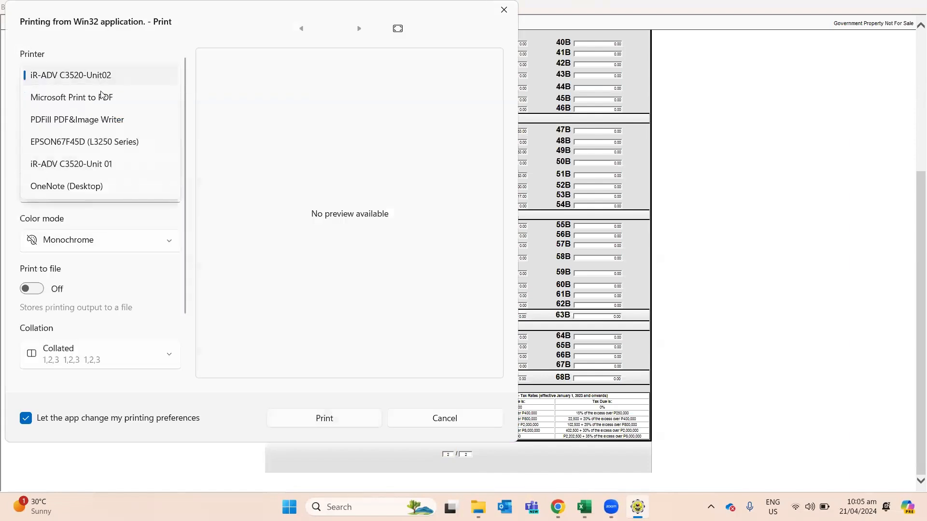
click(99, 95)
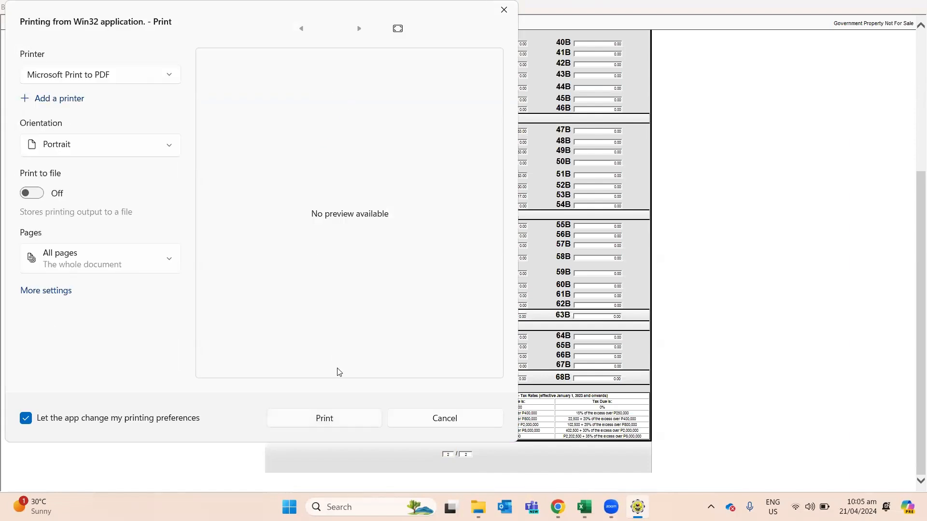
click(341, 425)
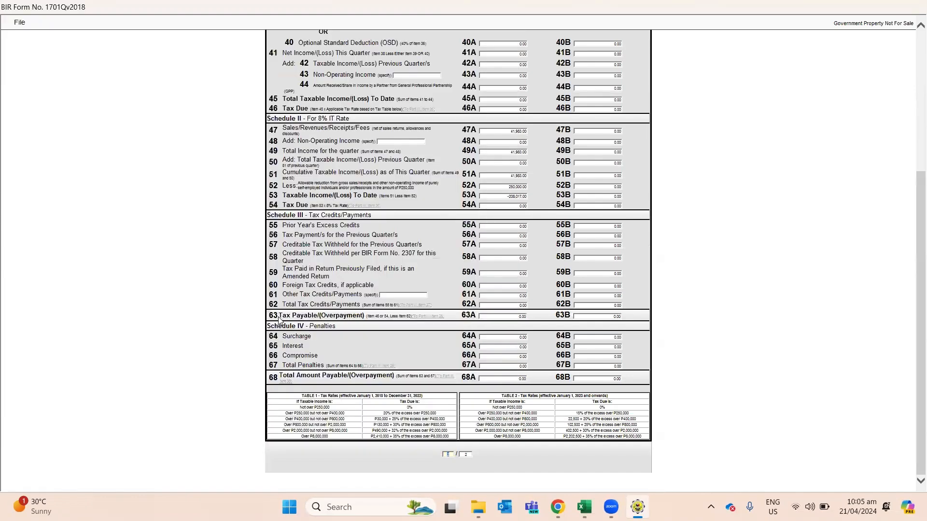
Step: Save it in the 1701q folder as '1701q 1Q 2nd page'
click(147, 111)
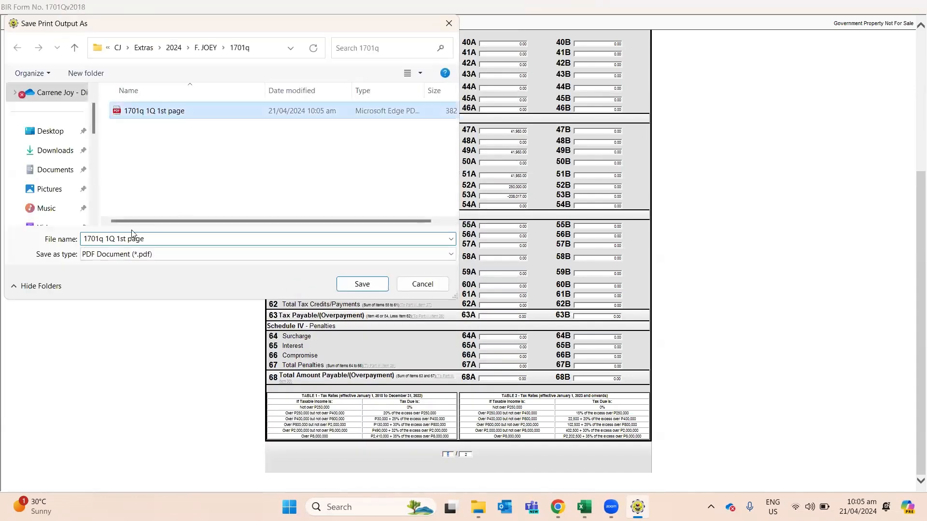
click(150, 236)
click(145, 237)
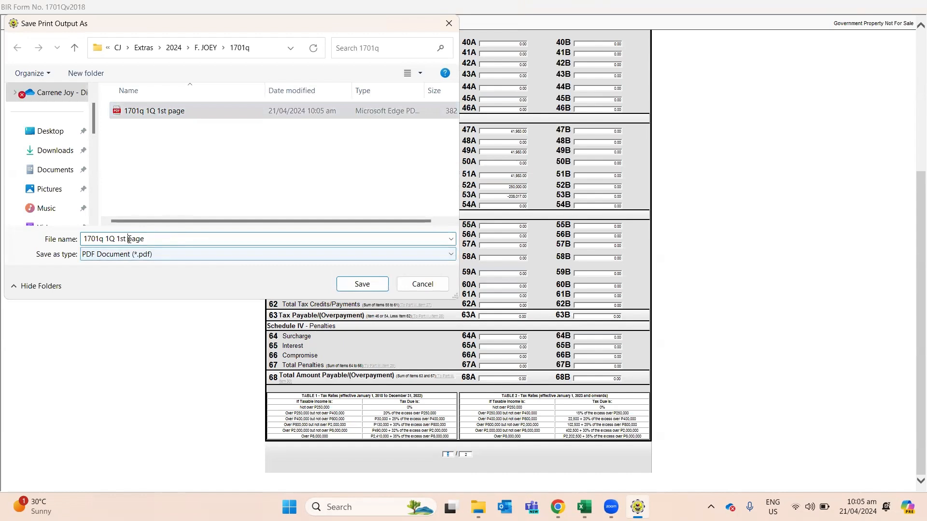
key(BackSpace)
key(BackSpace)
key(BackSpace)
text(2ns)
key(BackSpace)
text(d)
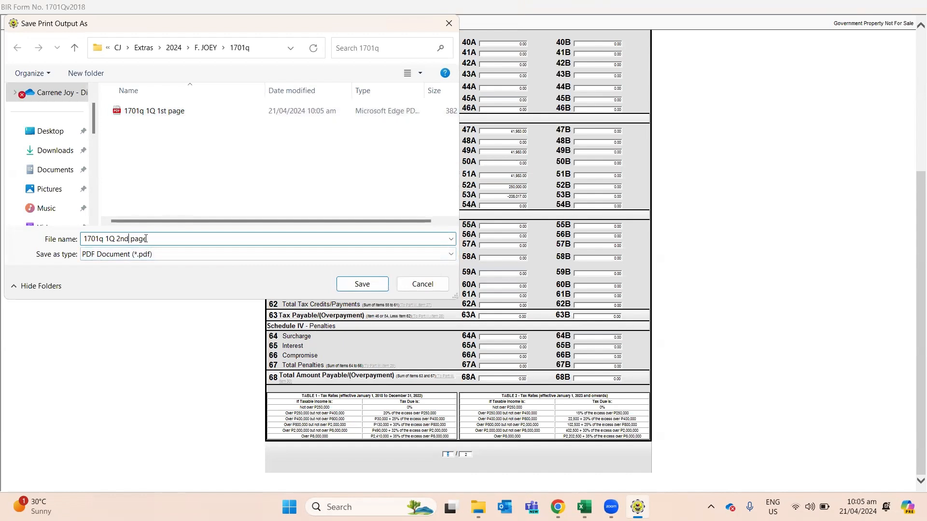
click(377, 284)
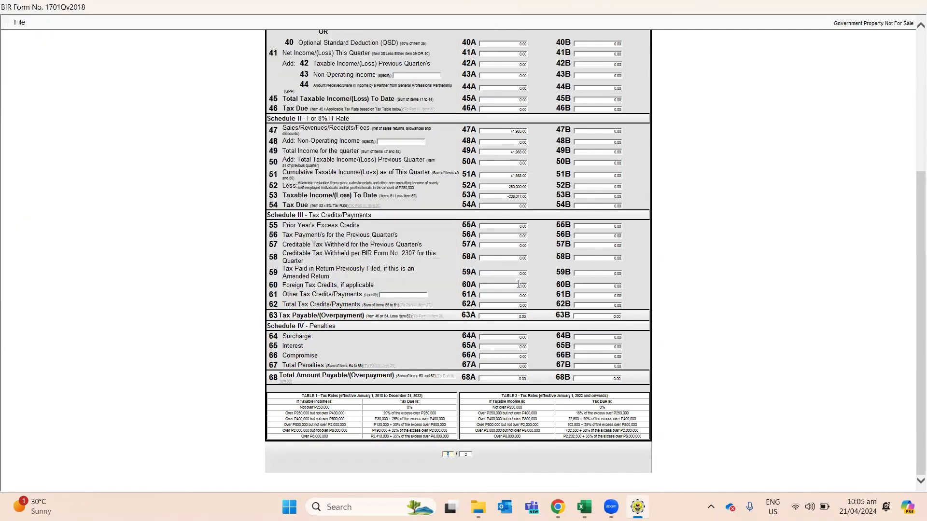
Step: Leave print view and exit the 1701Q form, confirming the exit
click(22, 26)
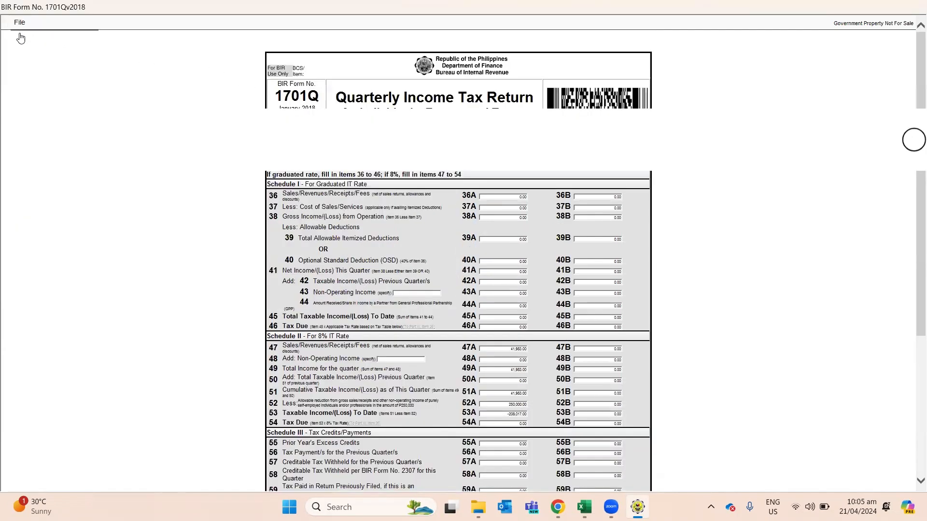
click(22, 37)
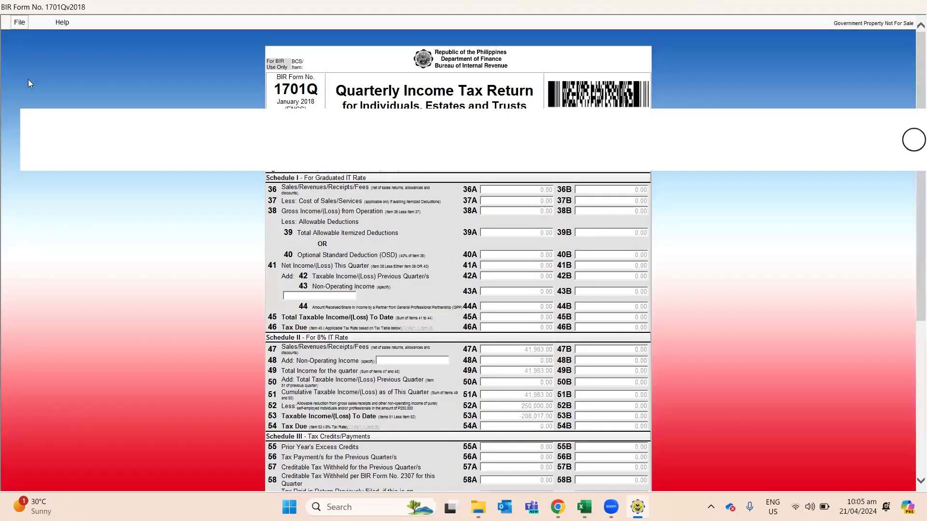
click(19, 22)
click(20, 82)
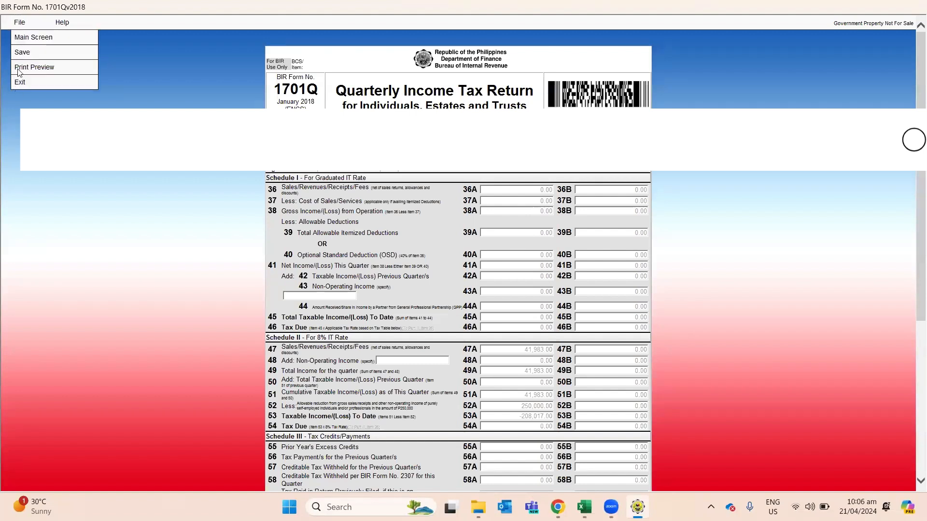
click(459, 296)
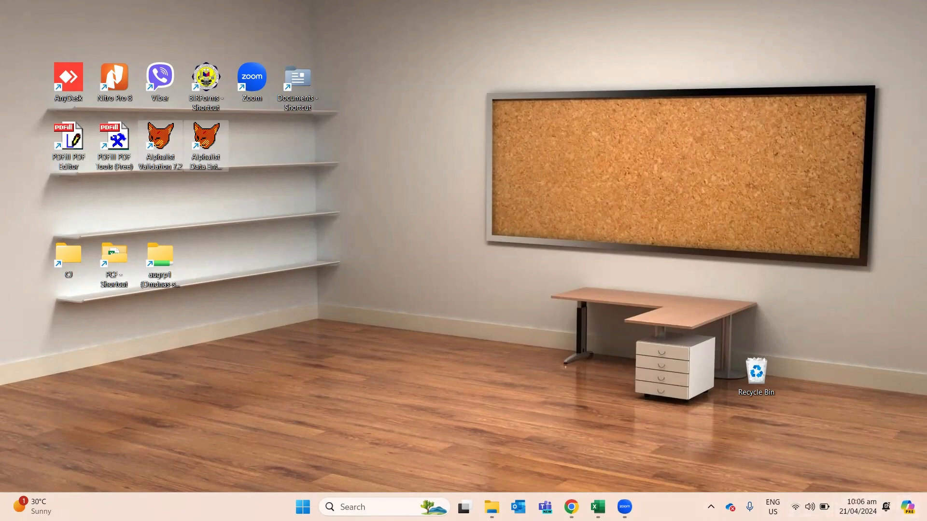
Step: Bring the shopee workbook back to the front and add a blank Sheet3
click(598, 507)
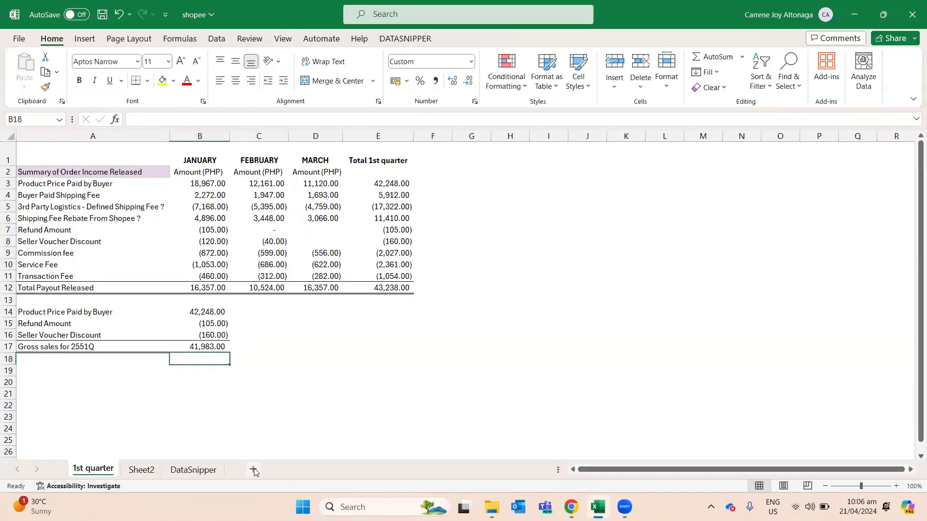
click(253, 470)
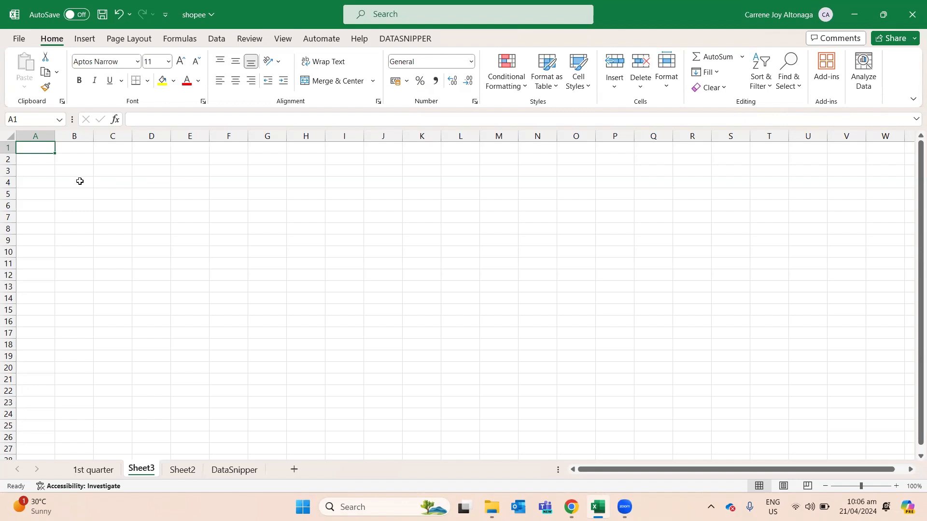
Step: Enter 'Inventory List', 'Pano sa sales invoice', 'Financial statement' and 'filing ng 1701q / 1701 annual, with SAWT' in A1:A4
text(Inventor)
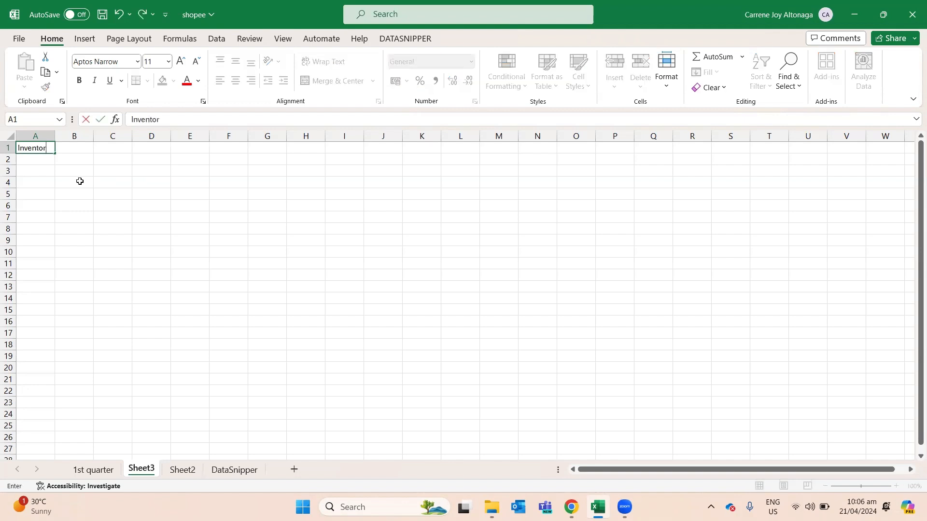
text(y List)
key(Return)
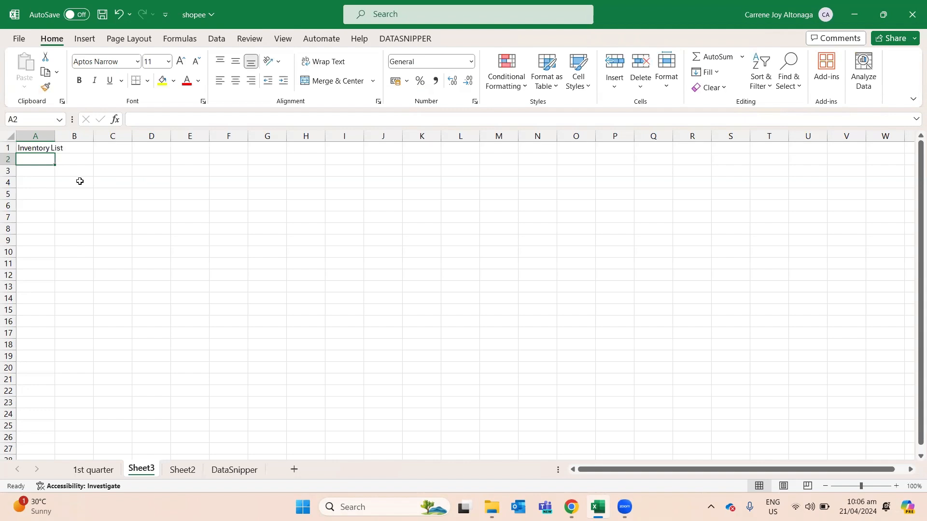
text(Act)
key(BackSpace)
key(BackSpace)
key(BackSpace)
text(Pano)
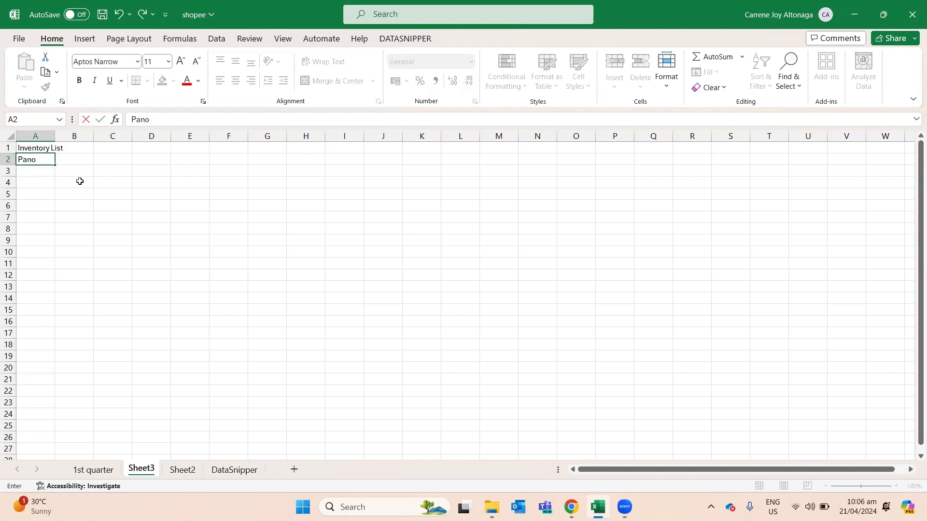
text( sa sales invoice)
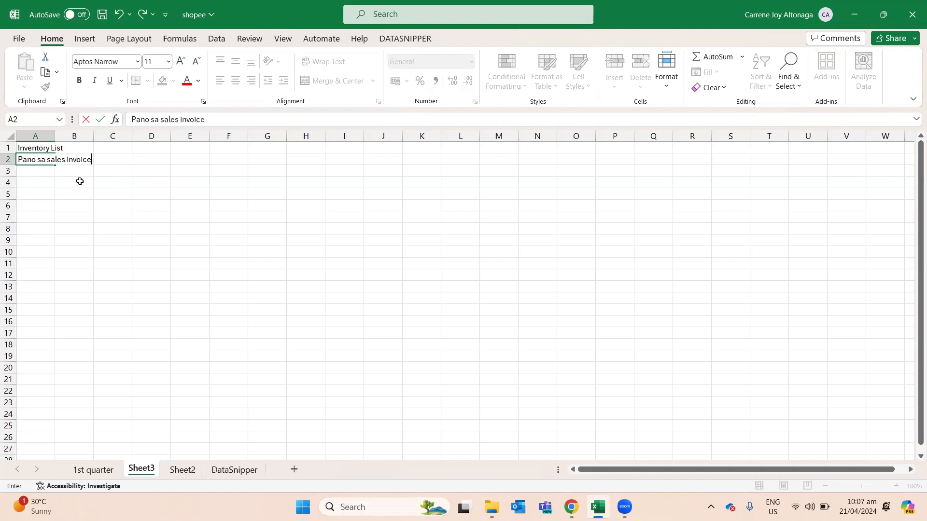
key(Return)
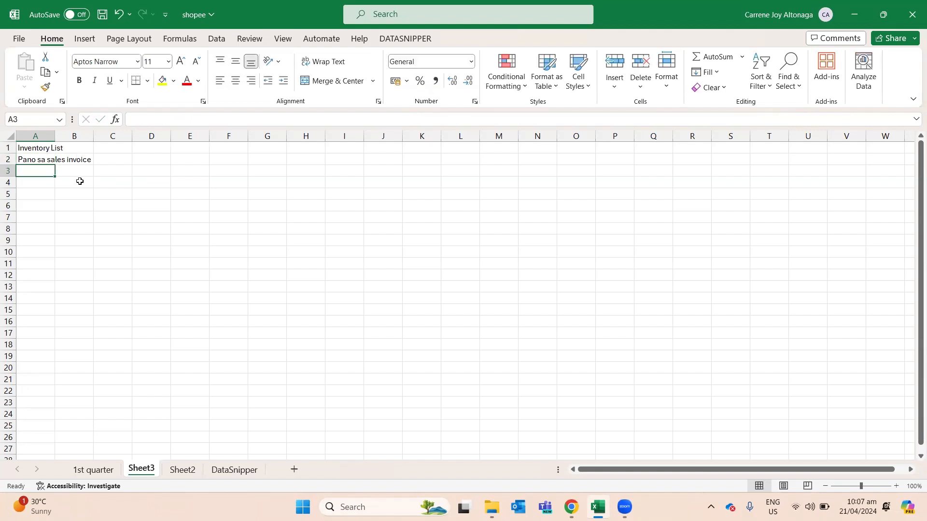
text(Finan)
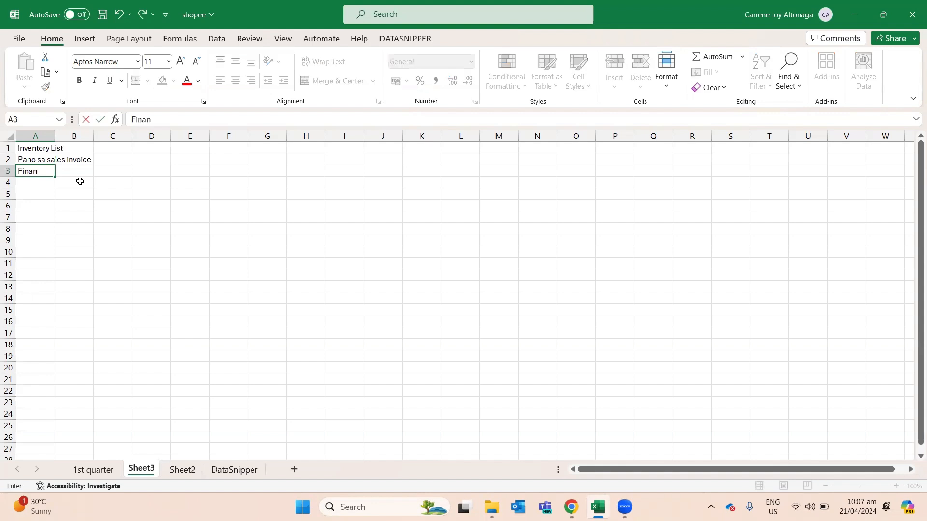
text(cial statement)
key(Return)
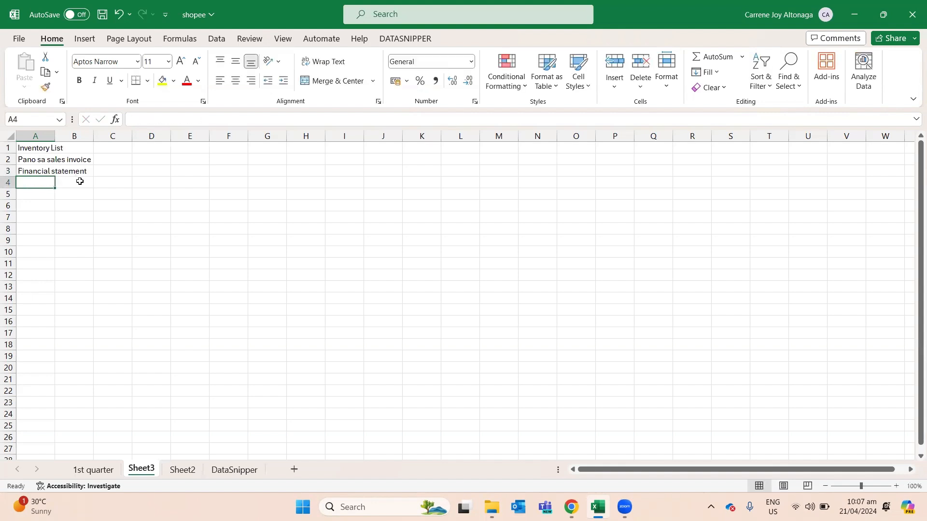
text(fil)
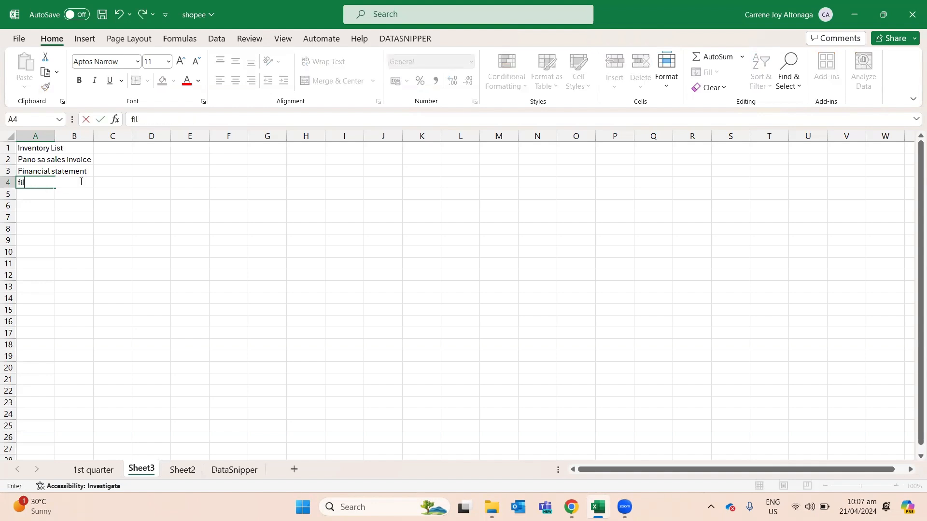
text(ing ng 1701q / 1701)
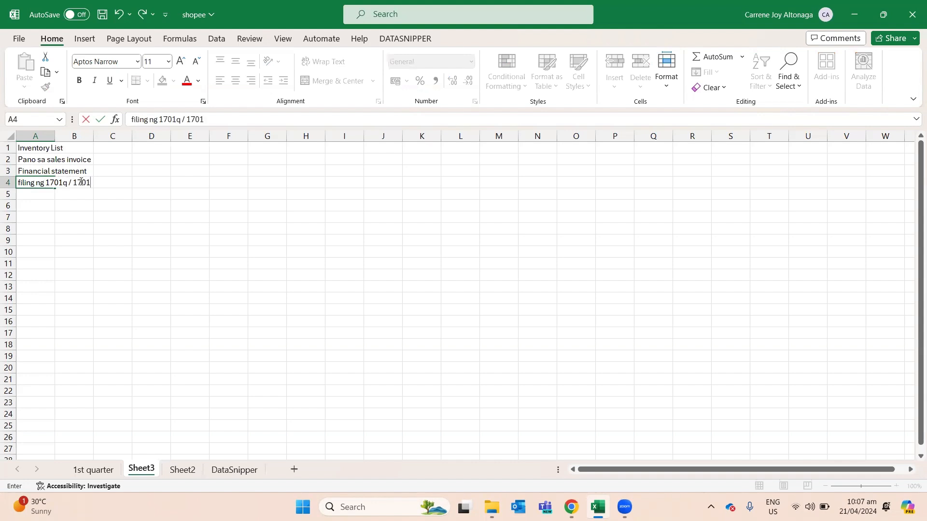
text( annual, with SAWT)
key(Return)
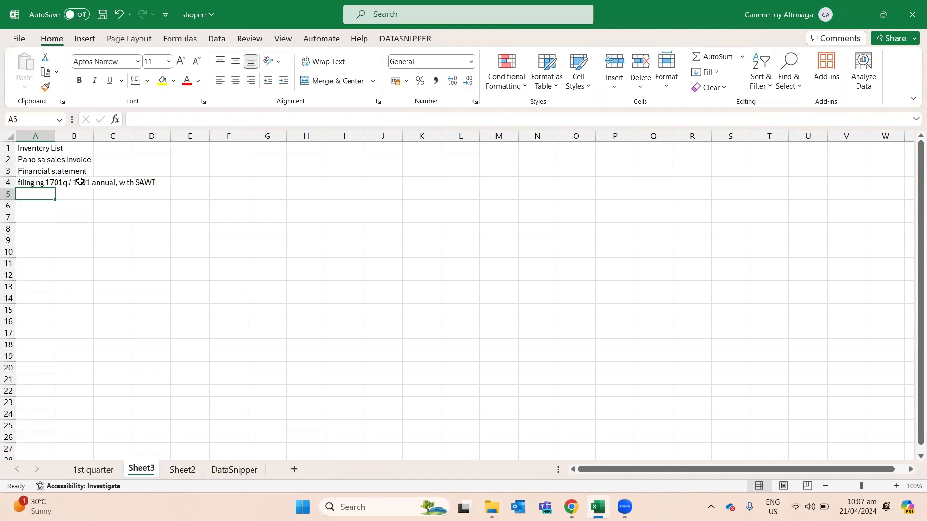
Step: Enter '1701A filing, ipapasa sa EAFS' in cell A5
text(1701A filing)
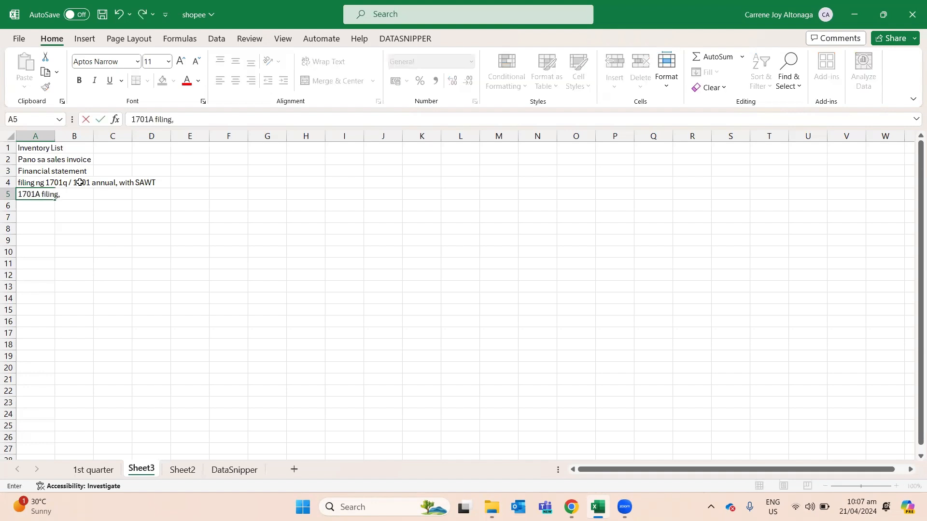
text(, ipapasa sa Ea)
key(BackSpace)
text(AFS)
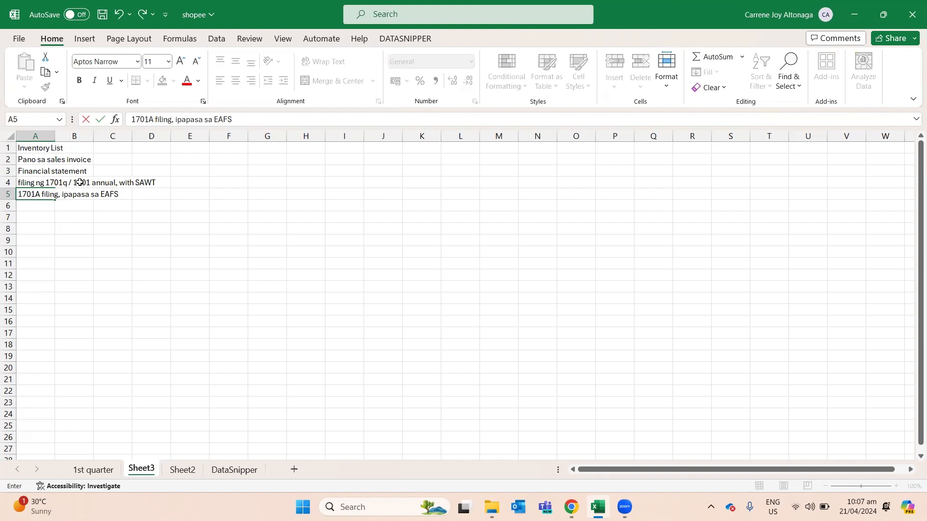
key(Return)
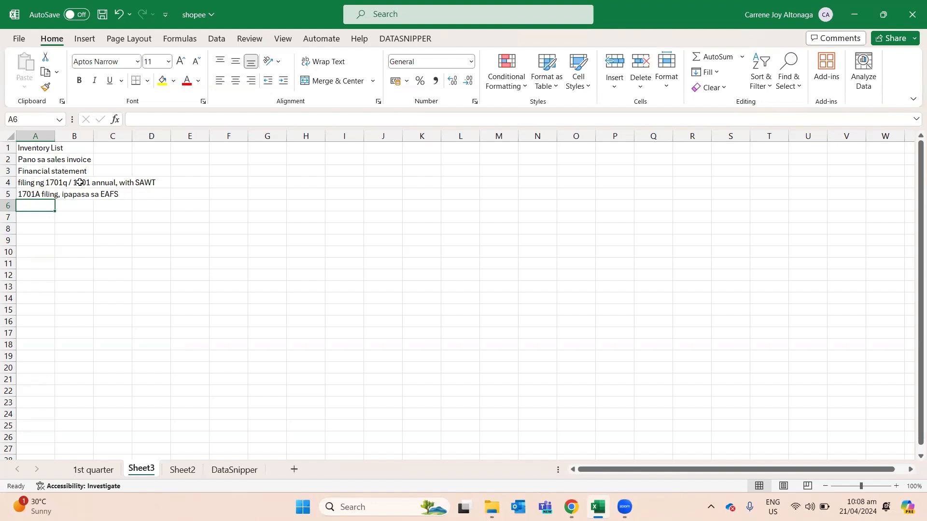
Step: Enter 'cash receipts book, pero CWT' in cell A6
text(cash)
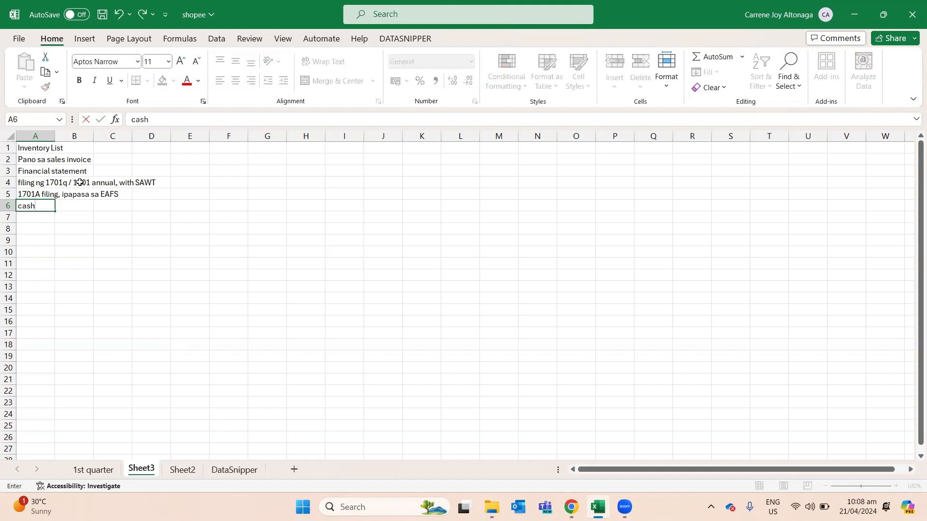
text( receipts book, pero CWT)
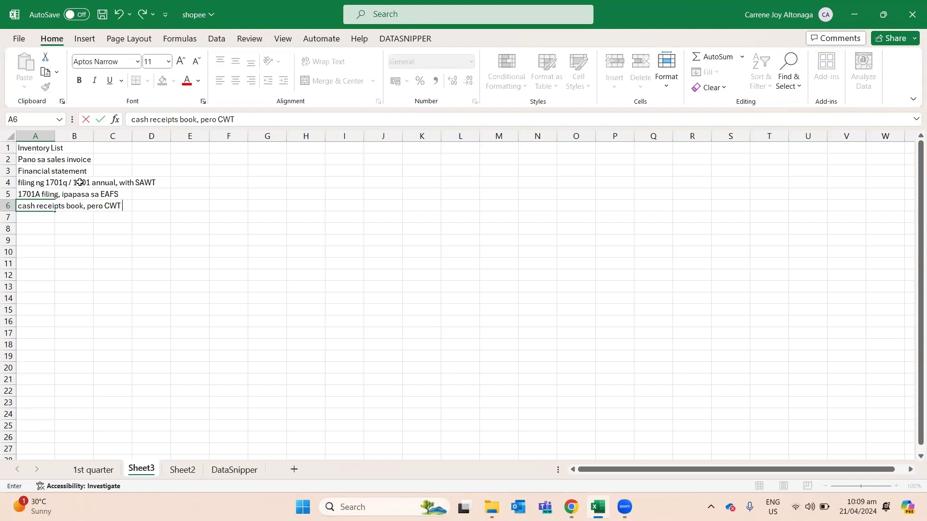
key(Return)
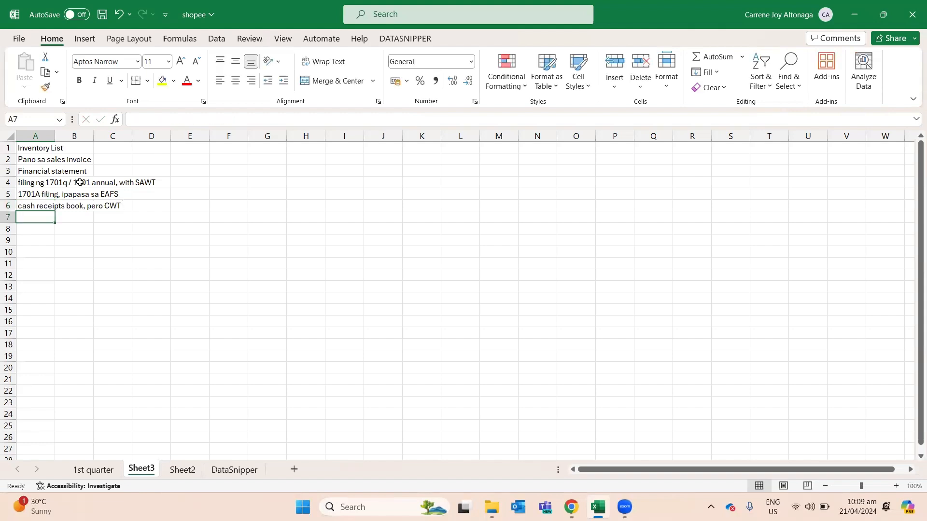